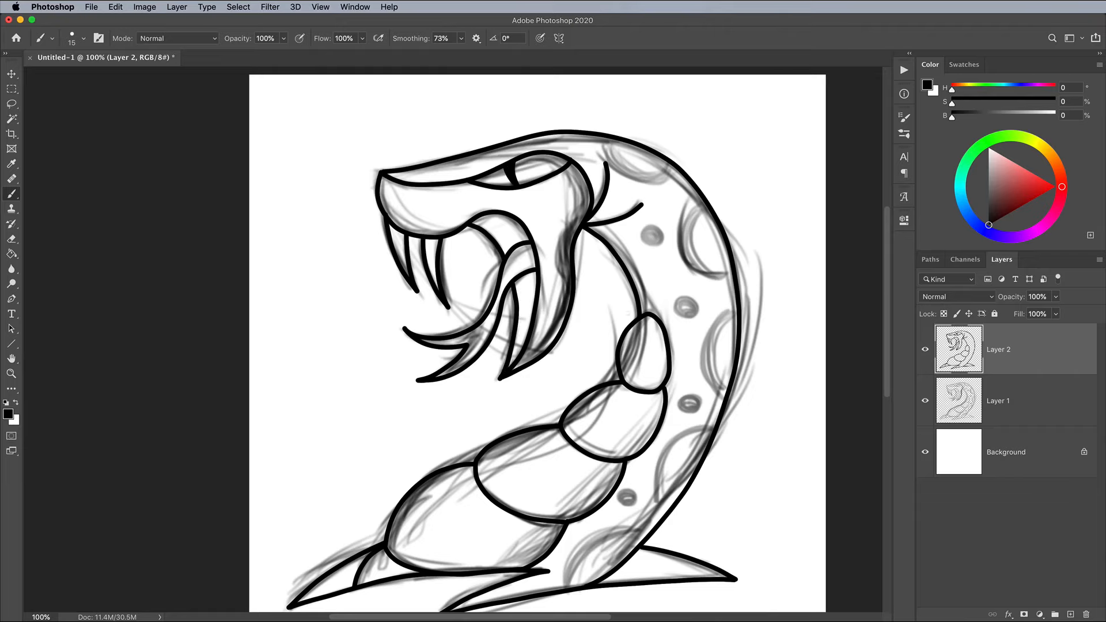
Step: Finish the curved patches and paint four solid black dots along the snake's back with a 60 px brush
key(super+plus)
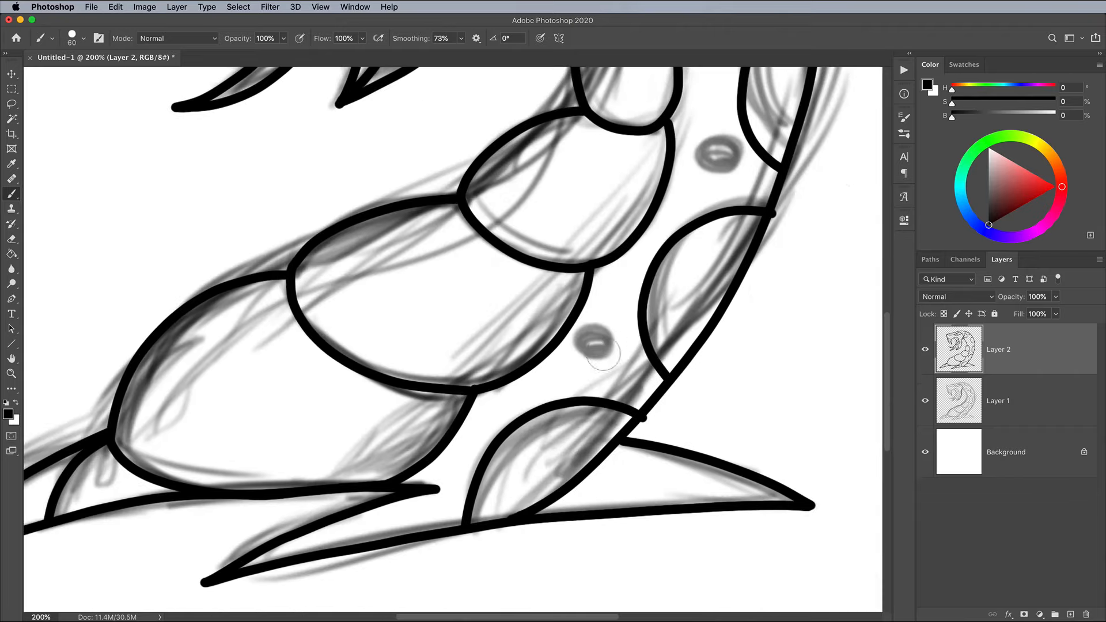
click(605, 356)
click(711, 168)
drag(712, 168, 536, 462)
click(537, 257)
drag(561, 276, 614, 456)
click(519, 269)
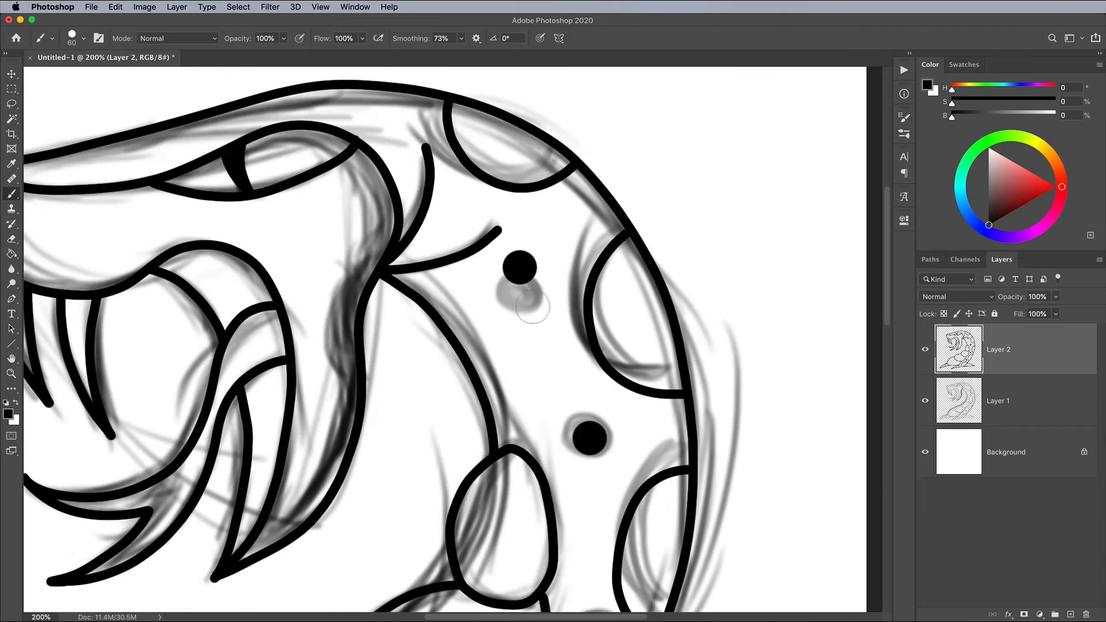
key(super+minus)
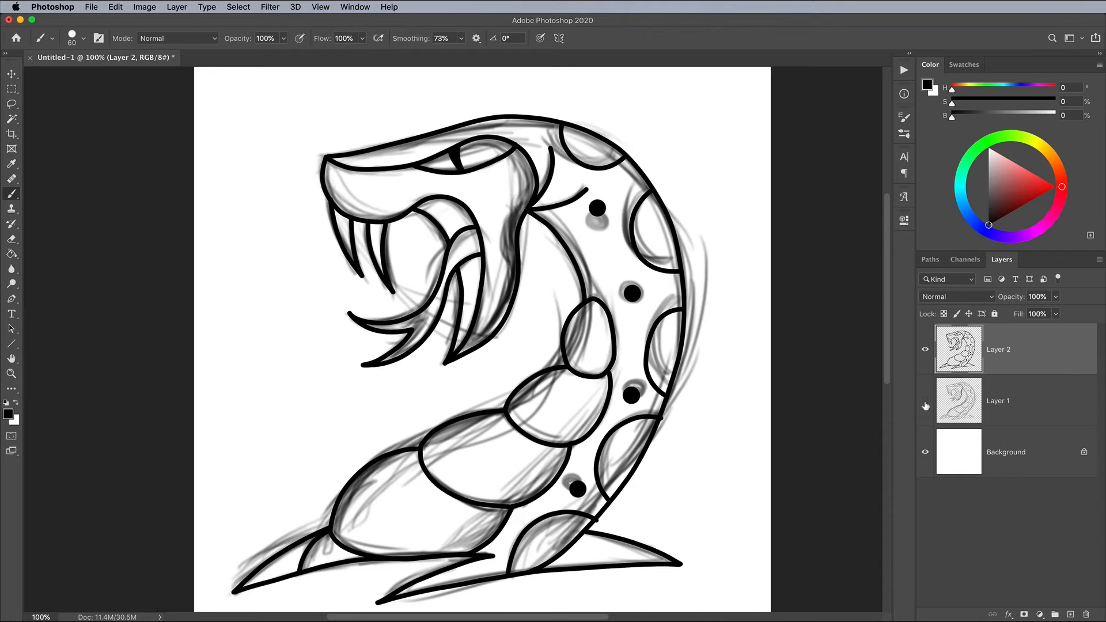
Step: Hide the rough sketch on Layer 1 and add a layer mask to the line art on Layer 2
click(925, 403)
drag(527, 360, 561, 332)
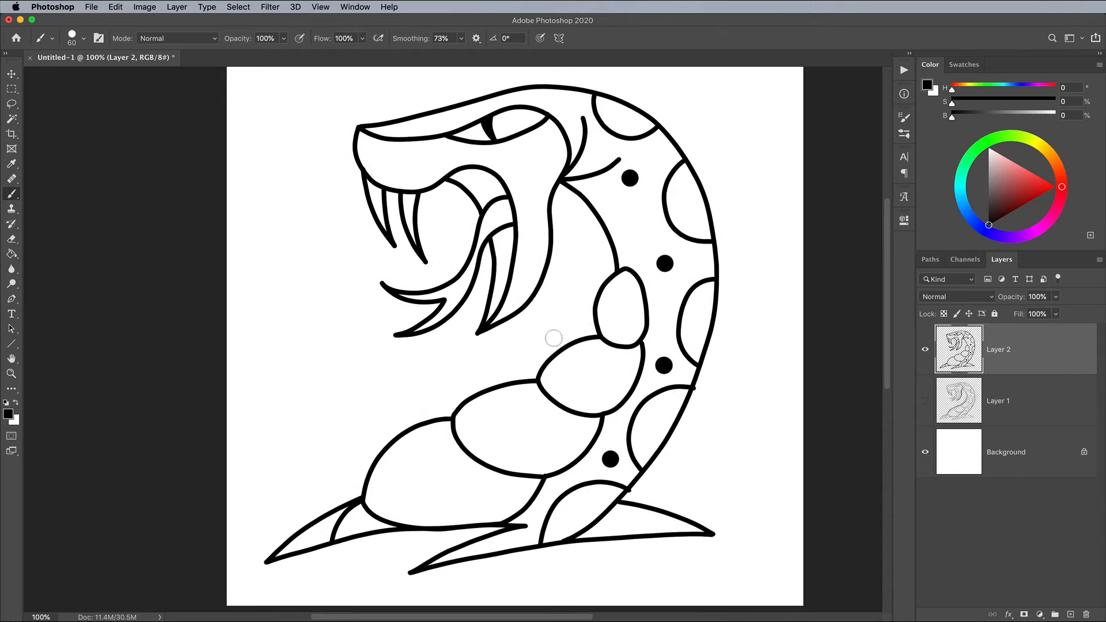
click(1024, 614)
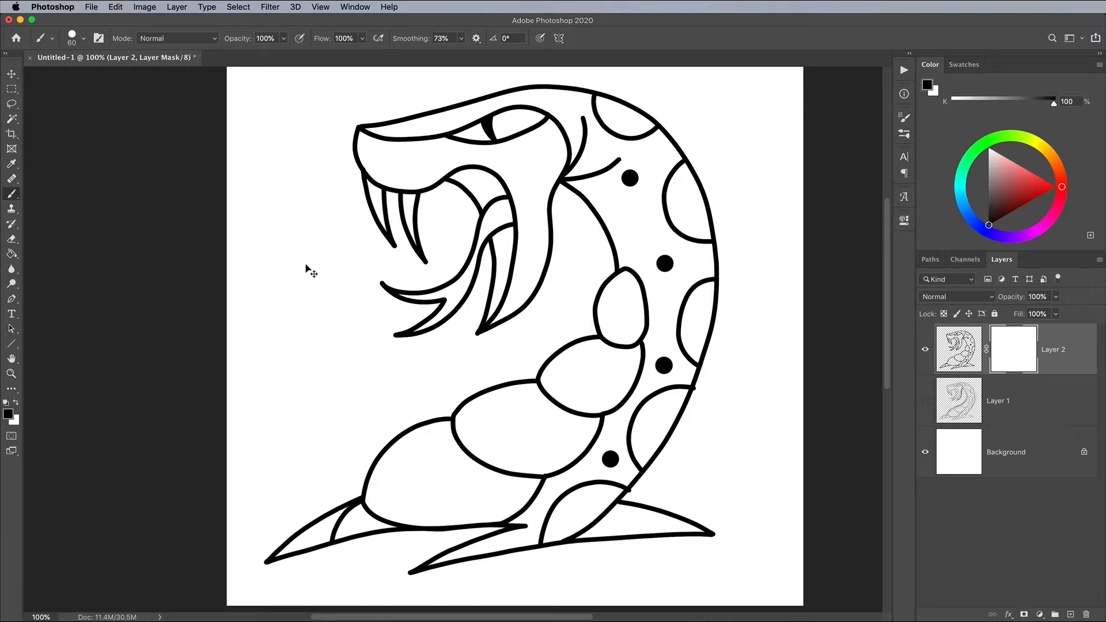
Step: Sharpen the tips of the tongue, fangs and tail by painting black on the Layer 2 mask with a 10 px brush
key(super+plus)
key(super+plus)
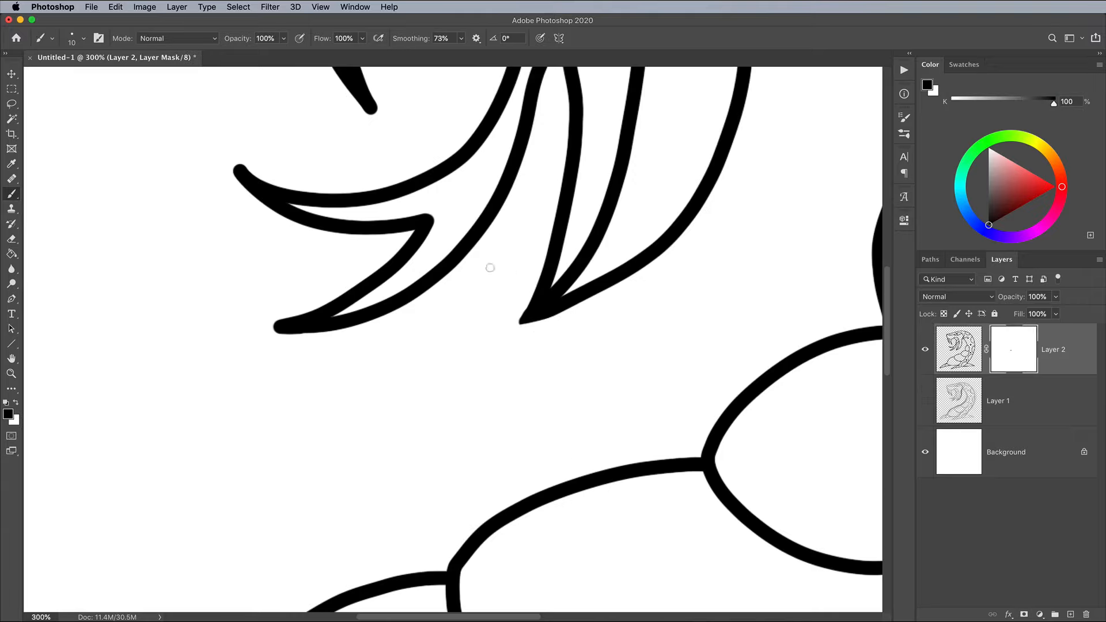
scroll(489, 268, left, 3)
scroll(490, 268, up, 1)
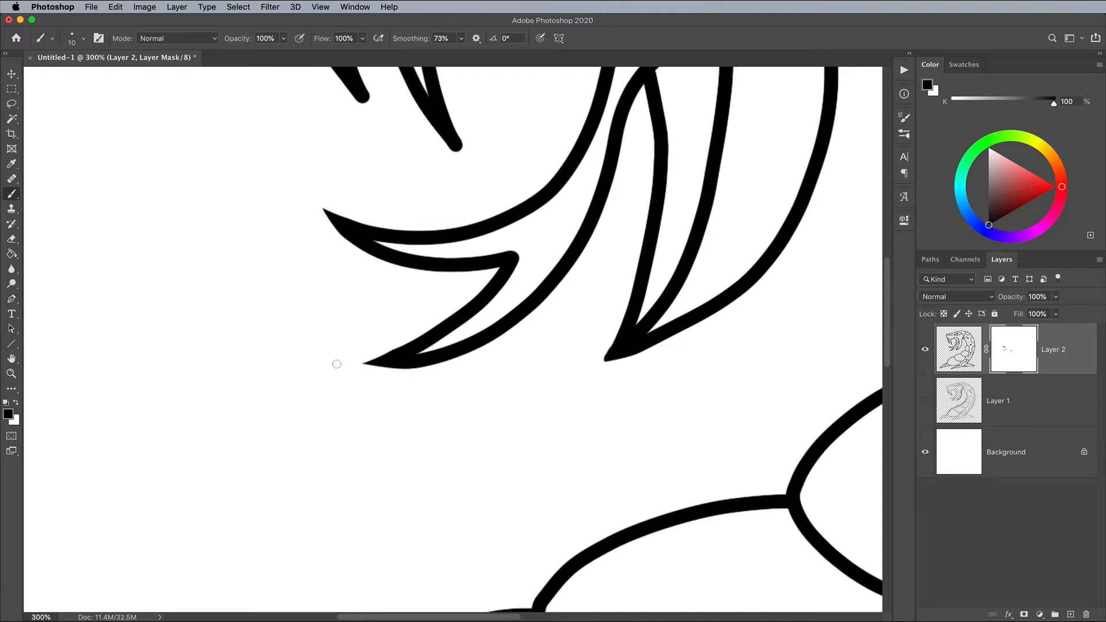
scroll(502, 267, up, 5)
scroll(502, 267, left, 2)
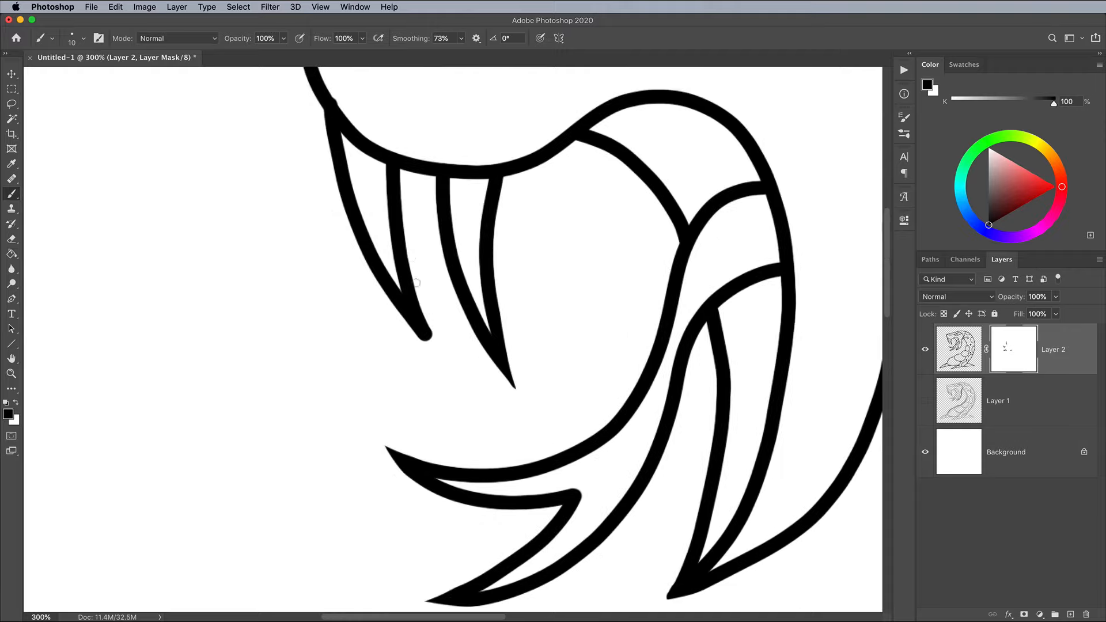
scroll(530, 314, down, 10)
scroll(530, 314, right, 5)
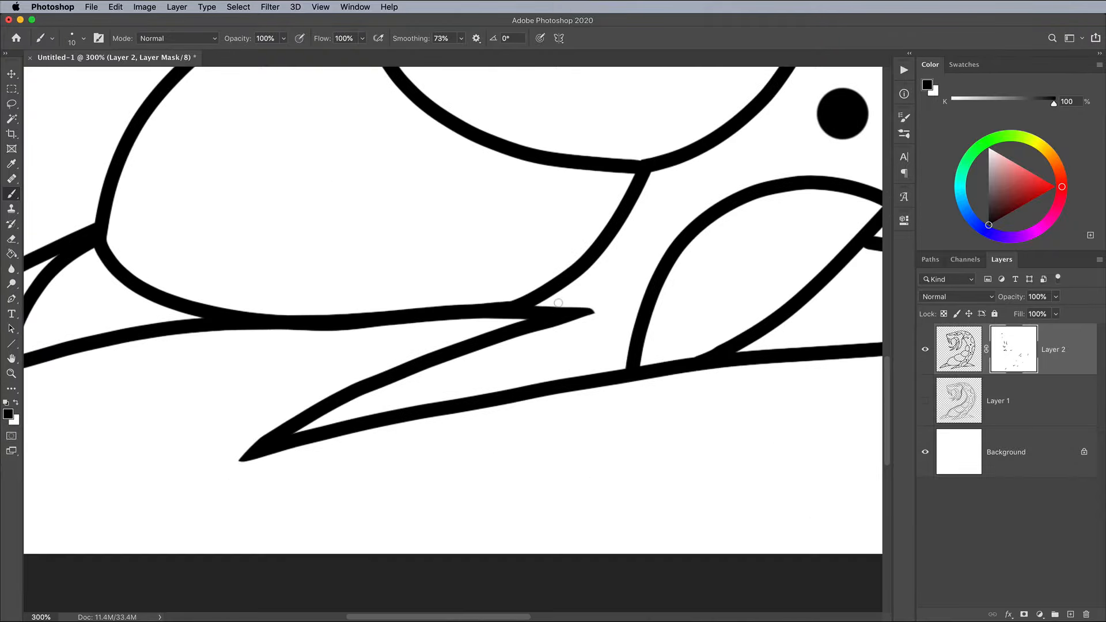
Step: Create a new layer for the base color and move it beneath the line art on Layer 2
key(super+0)
click(1070, 614)
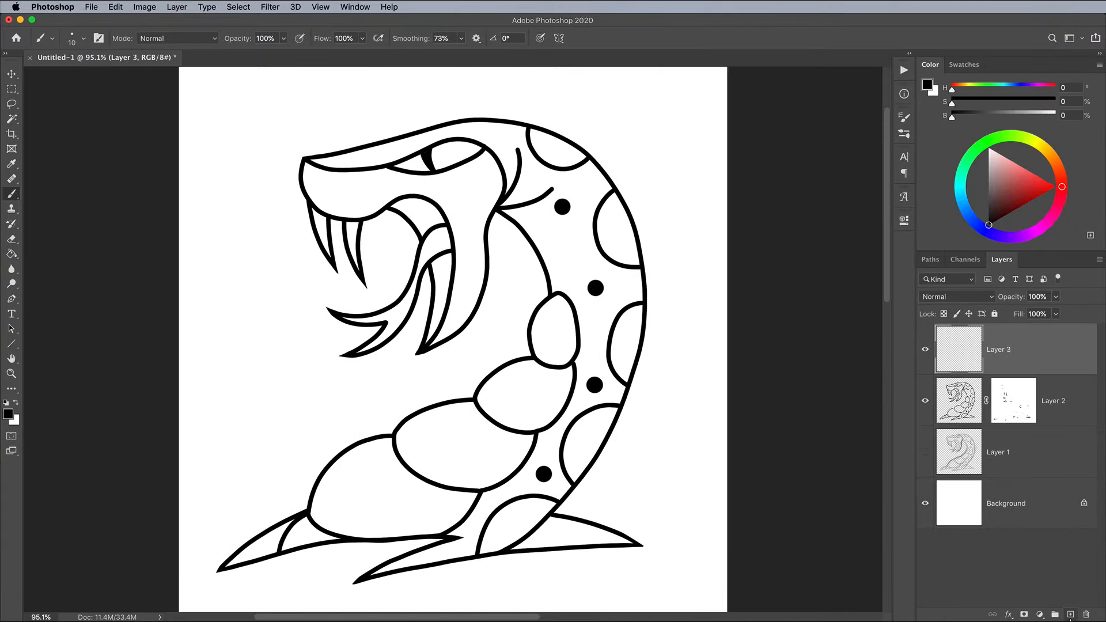
drag(1041, 345, 1040, 425)
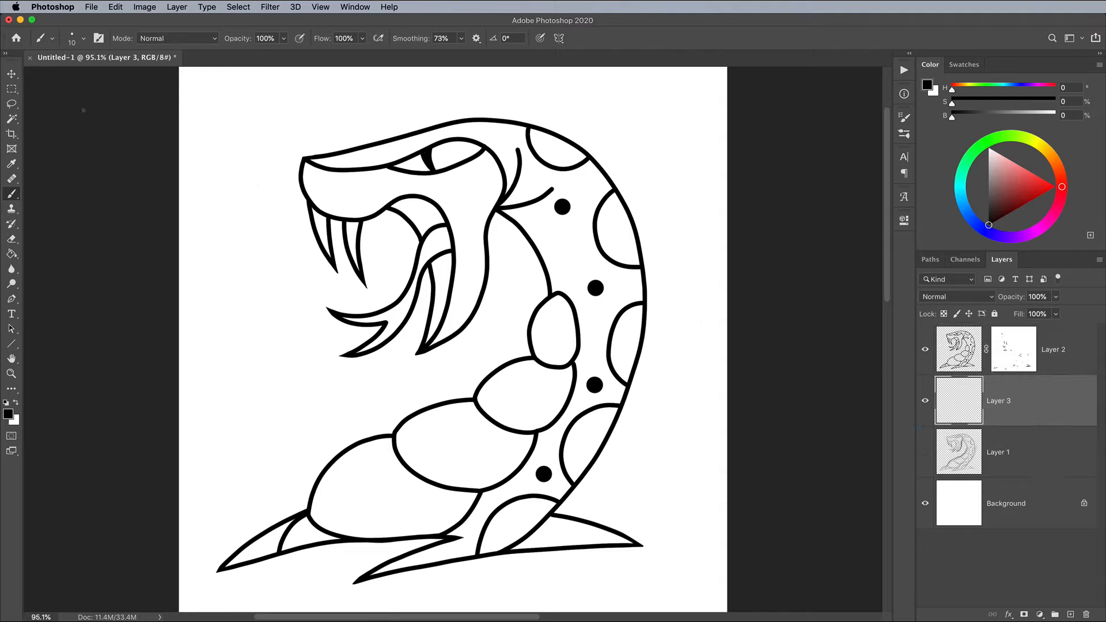
Step: Select the jaw, all four belly segments and the small tail underside together with the Magic Wand
click(11, 119)
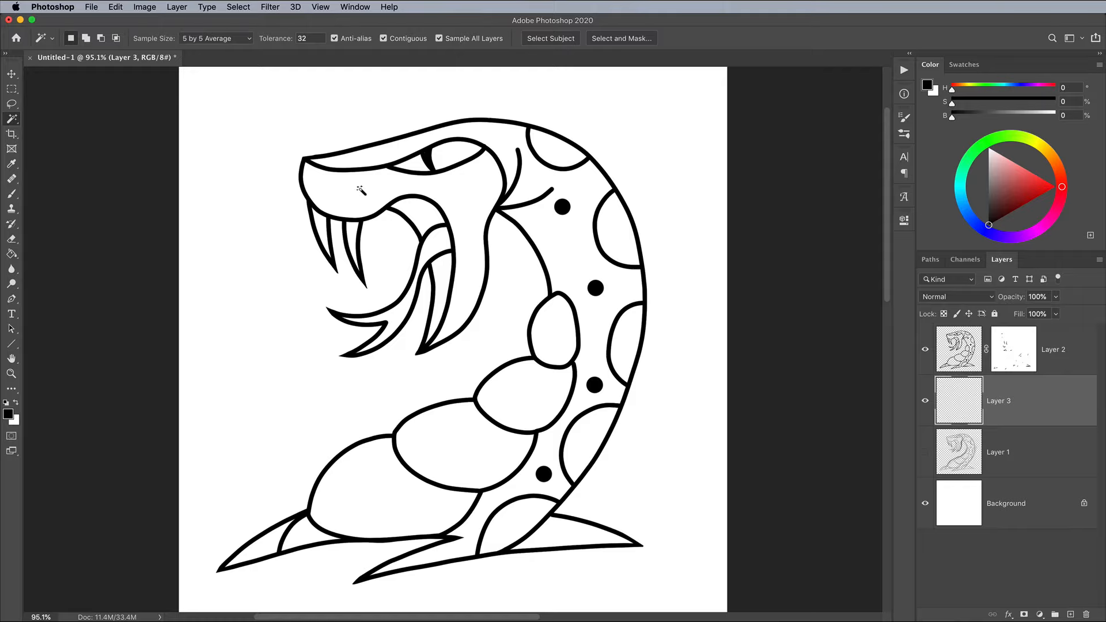
shift+click(552, 330)
shift+click(533, 386)
shift+click(465, 439)
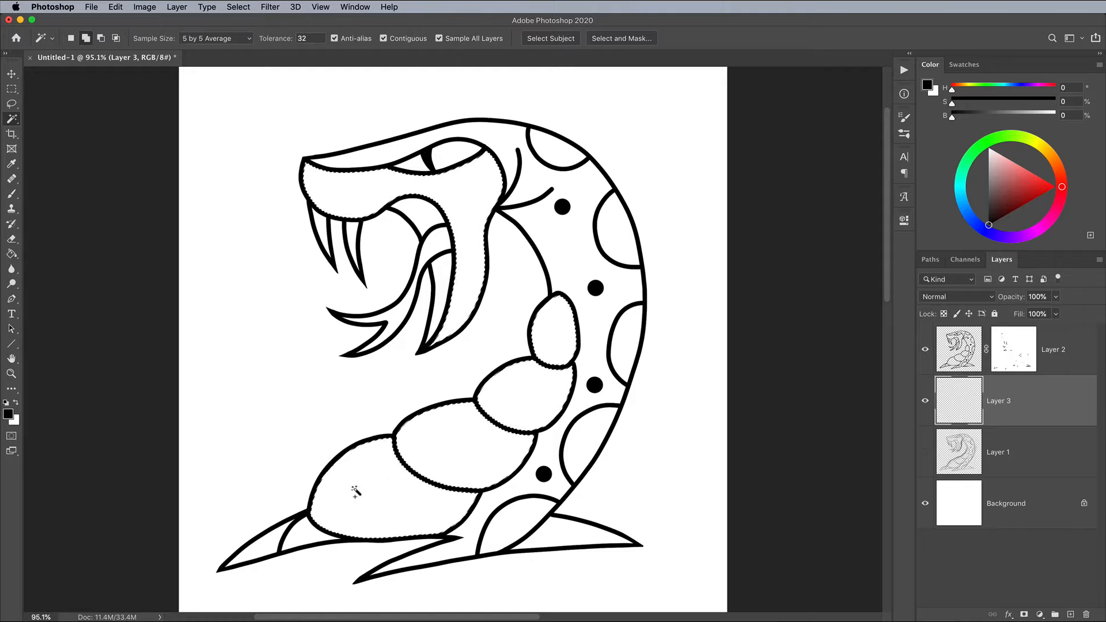
shift+click(358, 493)
shift+click(304, 531)
Step: Fill the selected jaw and belly areas with golden yellow (H 42, S 87, B 89) and deselect
click(8, 414)
click(597, 466)
drag(532, 400, 579, 356)
click(700, 333)
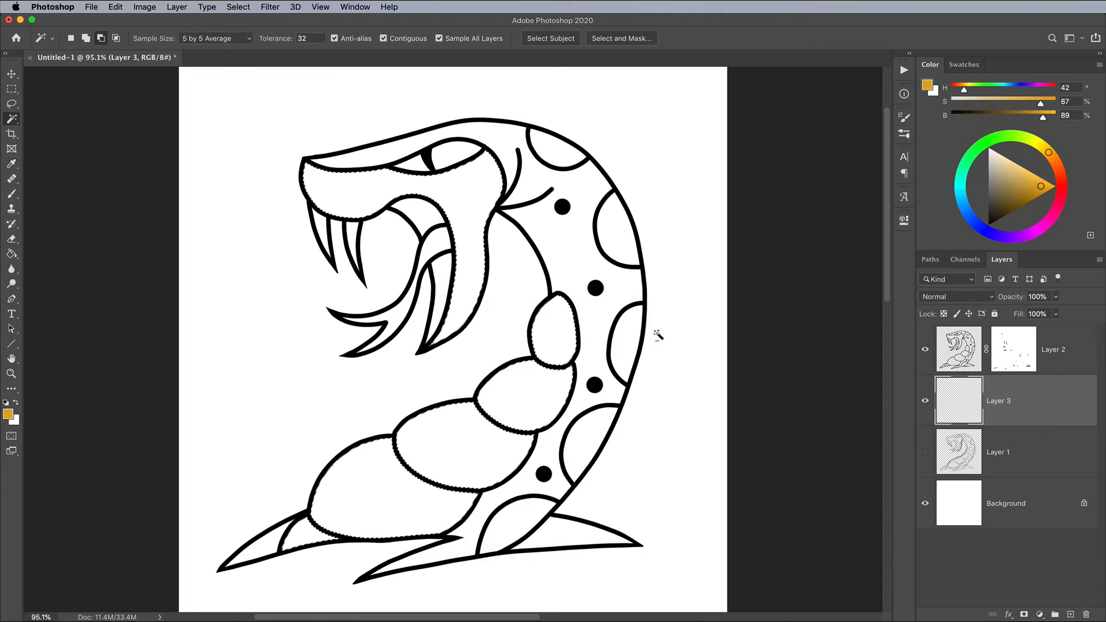
key(alt+BackSpace)
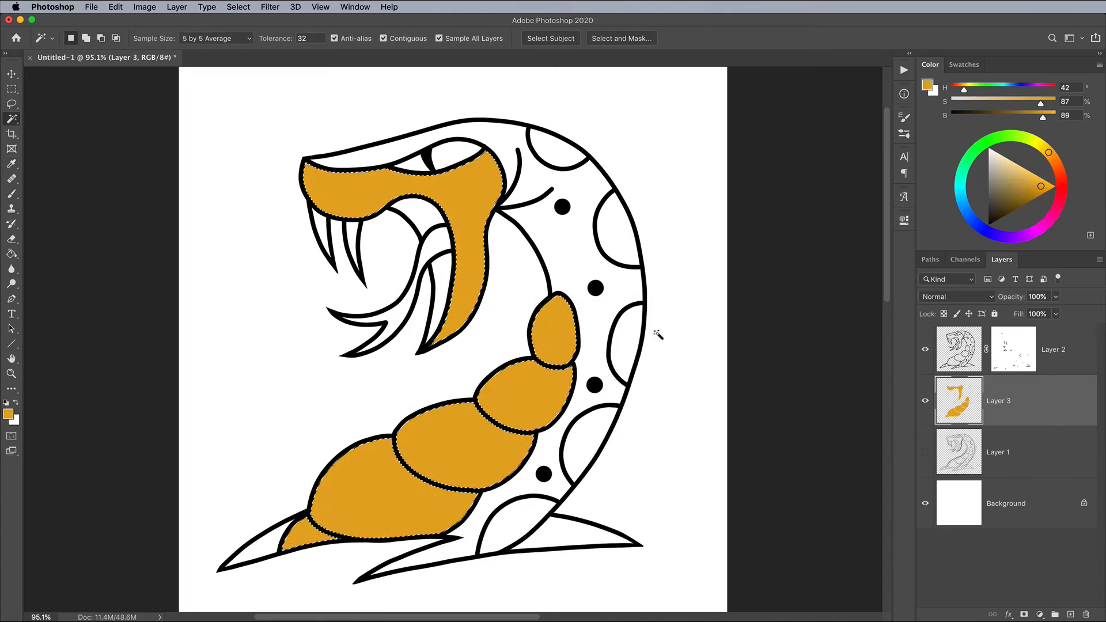
click(238, 6)
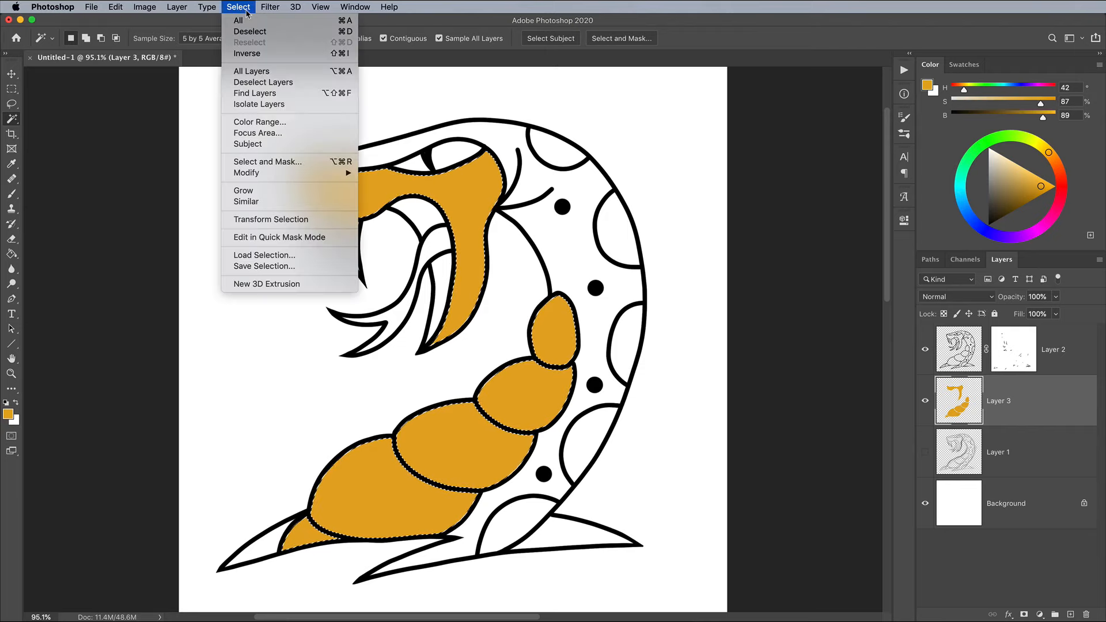
click(243, 32)
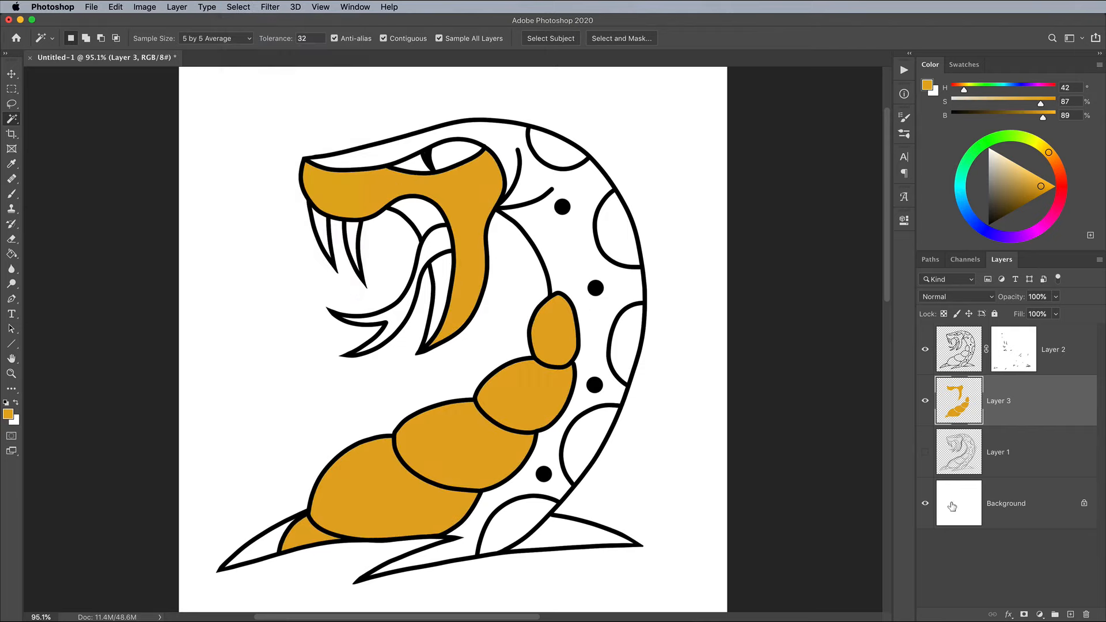
Step: On a new layer, select the top of the head and back and fill it with dark green (H 167, S 46, B 37)
click(1071, 615)
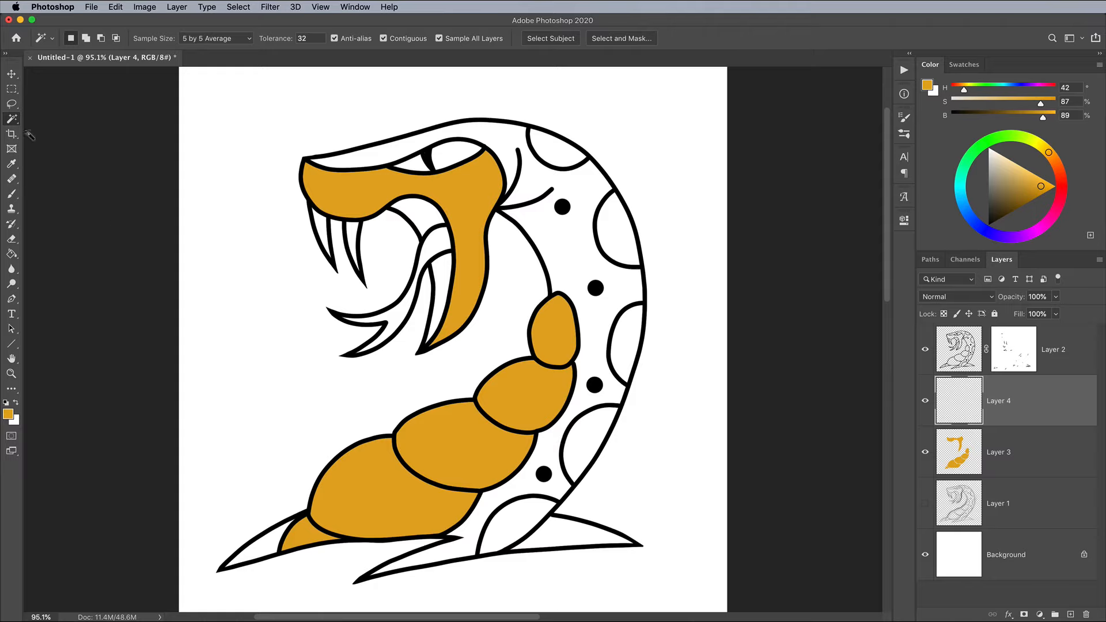
click(372, 159)
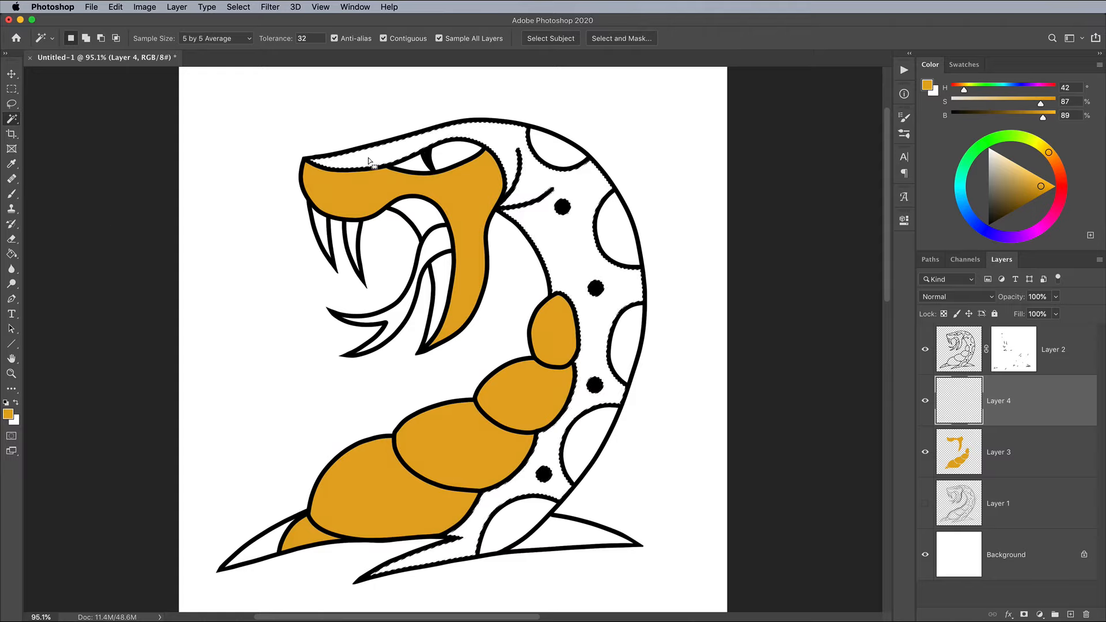
click(8, 415)
drag(598, 469, 598, 418)
click(514, 424)
click(701, 333)
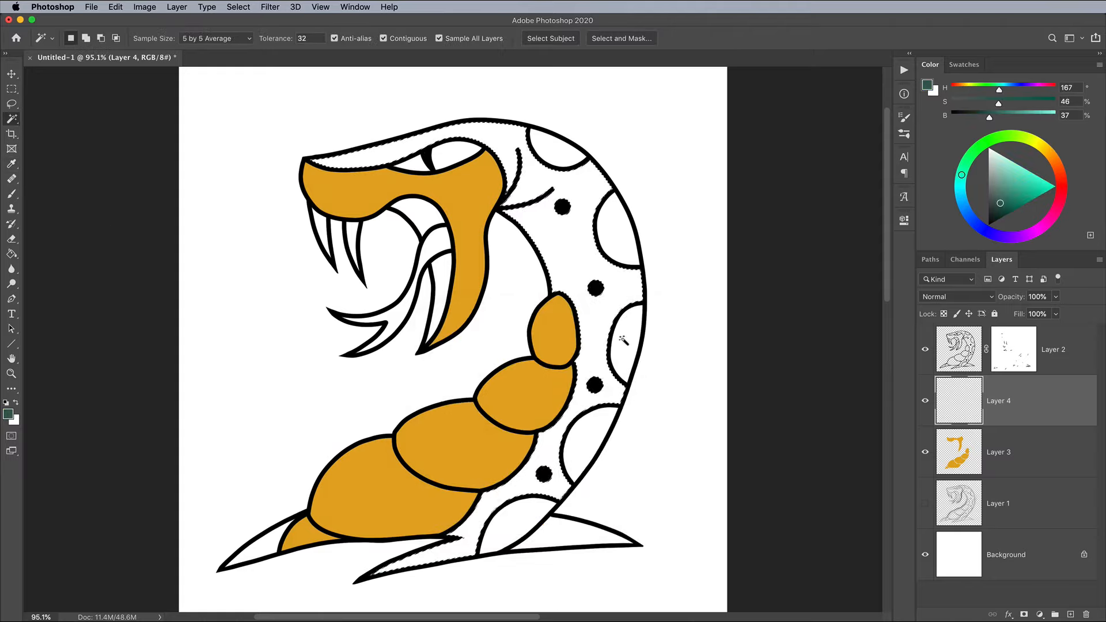
key(alt+BackSpace)
key(super+d)
Step: On a new layer, select the fangs, mouth interior, tongue, back patches and outer tail pieces with the Magic Wand
click(1070, 614)
click(320, 228)
shift+click(351, 235)
shift+click(405, 299)
shift+click(439, 277)
shift+click(432, 205)
shift+click(552, 147)
shift+click(623, 238)
shift+click(625, 342)
shift+click(588, 439)
shift+click(518, 522)
shift+click(573, 538)
shift+click(254, 545)
Step: Fill the selected fangs, mouth, tongue, patches and tail pieces with red b81010 and deselect
click(8, 414)
text(b81111)
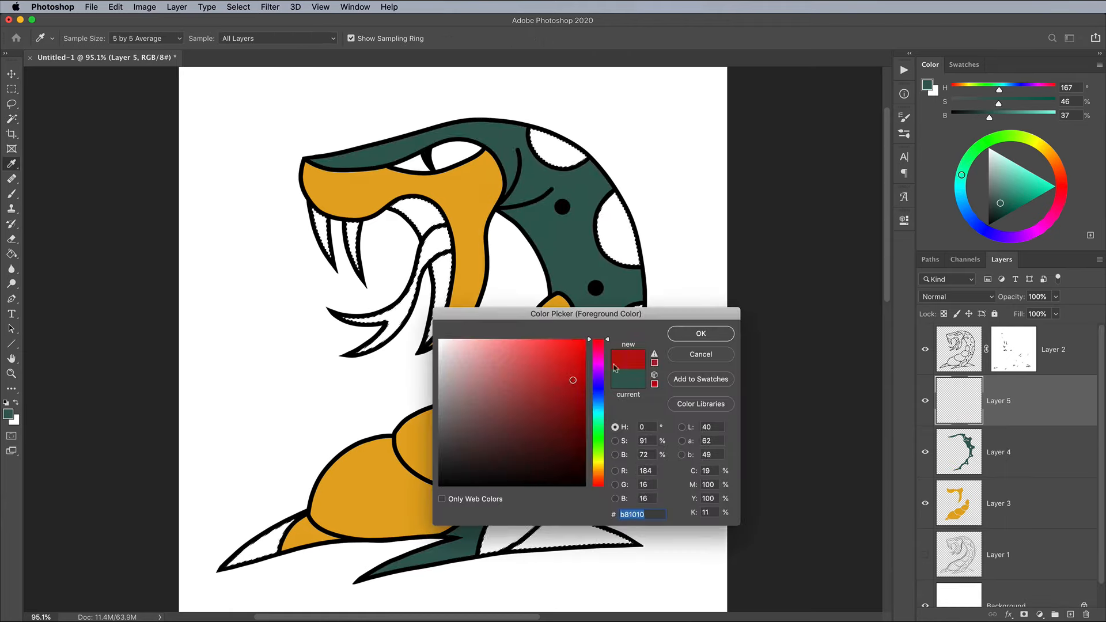
key(Return)
key(alt+BackSpace)
key(super+d)
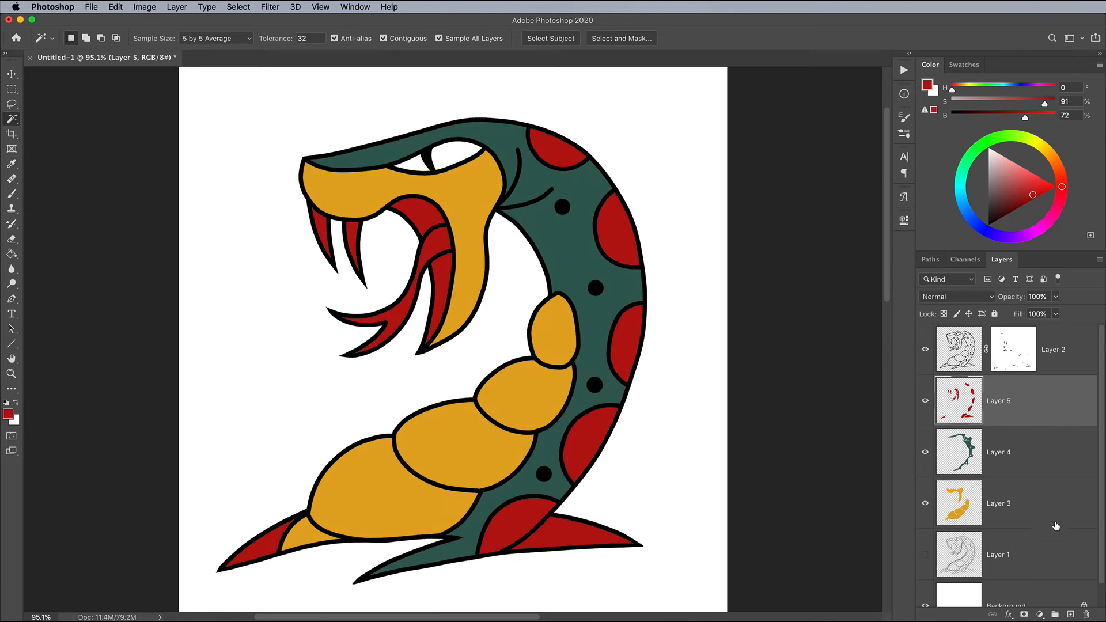
Step: Add a new shading layer, reset the colors to black and white, and choose the last SG Stipple Shading brush
click(1071, 615)
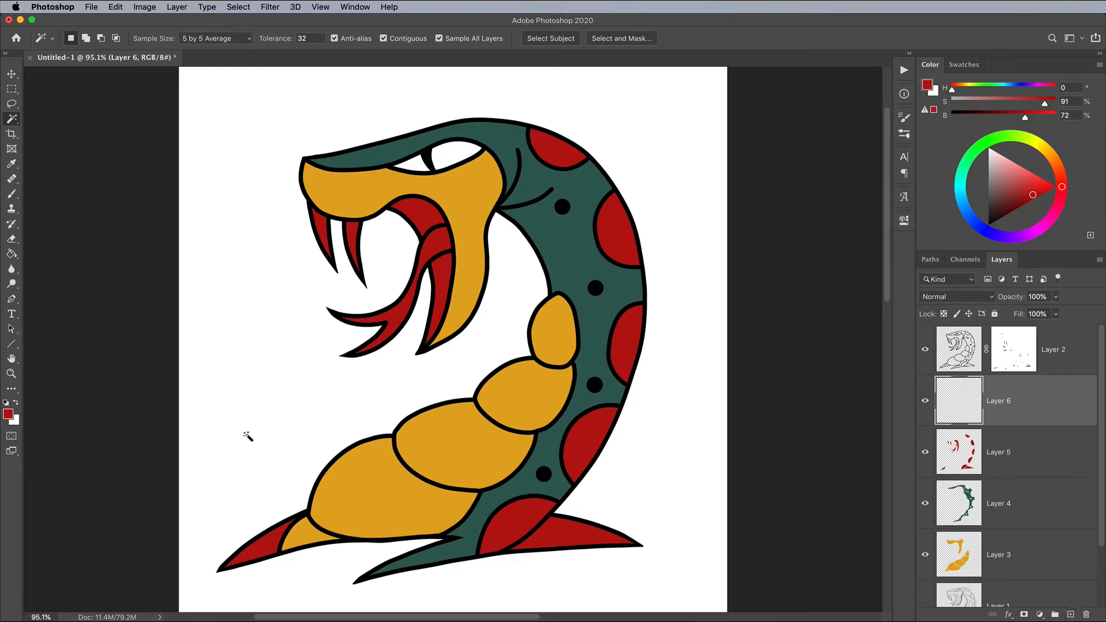
click(7, 404)
click(12, 194)
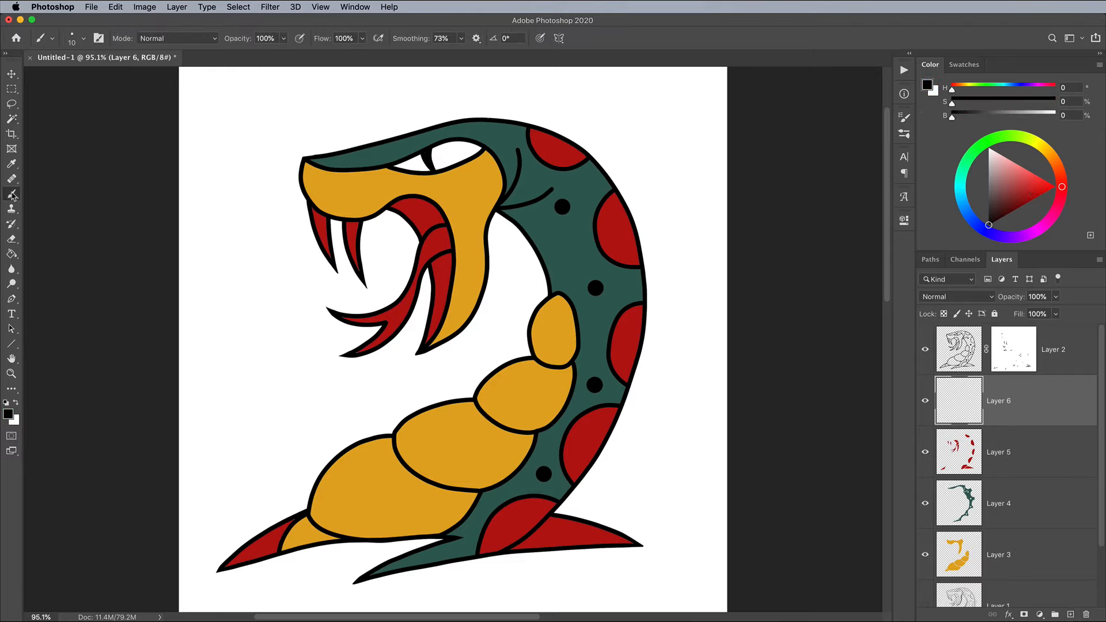
click(72, 39)
scroll(115, 242, down, 3)
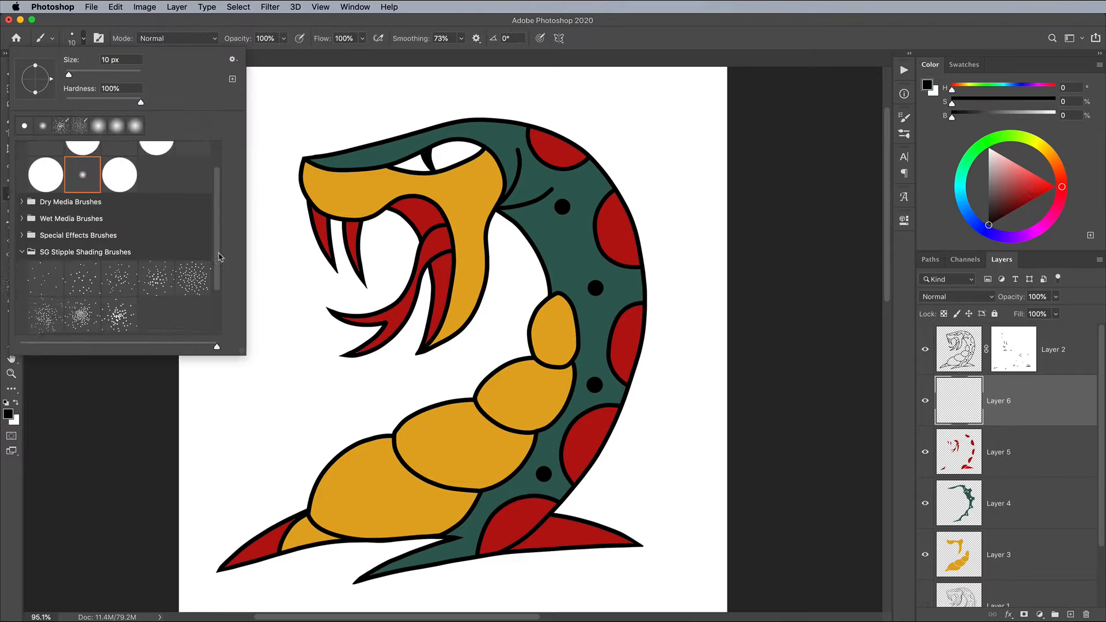
click(118, 300)
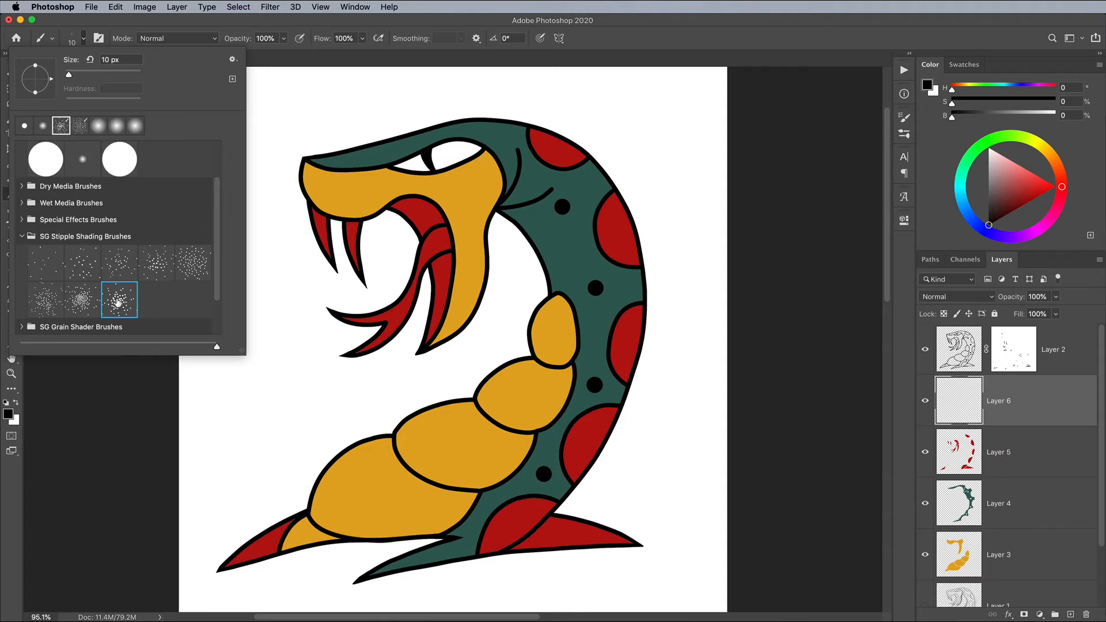
click(588, 38)
Step: Undo a test stroke near the snout and set the stipple brush size to 200 px
drag(302, 138, 375, 118)
key(super+z)
key(bracketright)
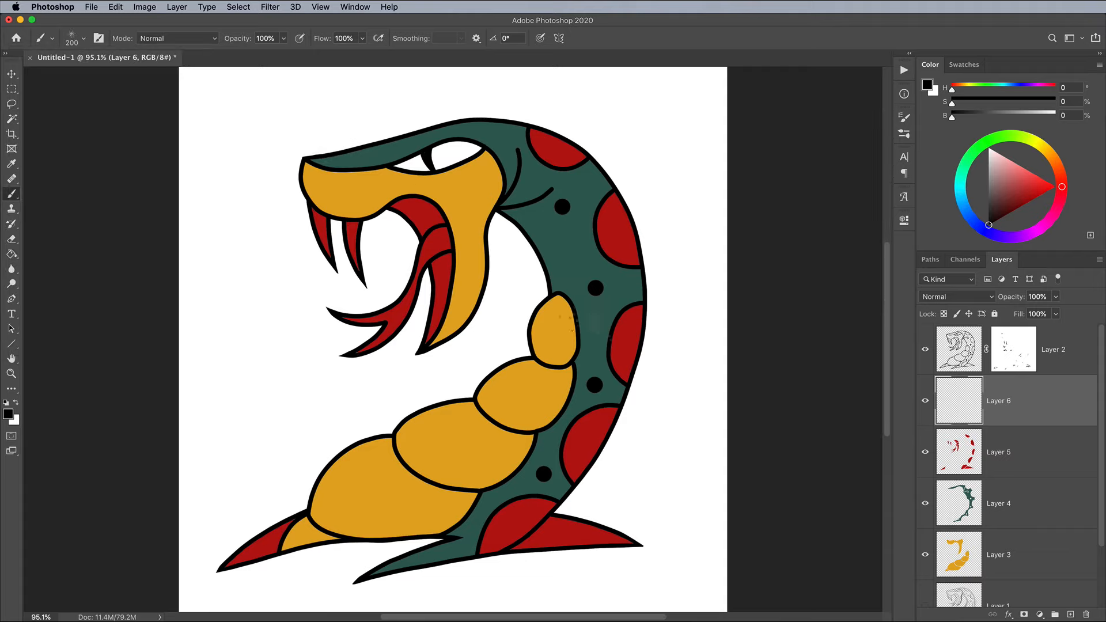
Step: Load the yellow areas of Layer 3 as a selection and stipple black shading along the edges of the snout and jaw
super+click(960, 562)
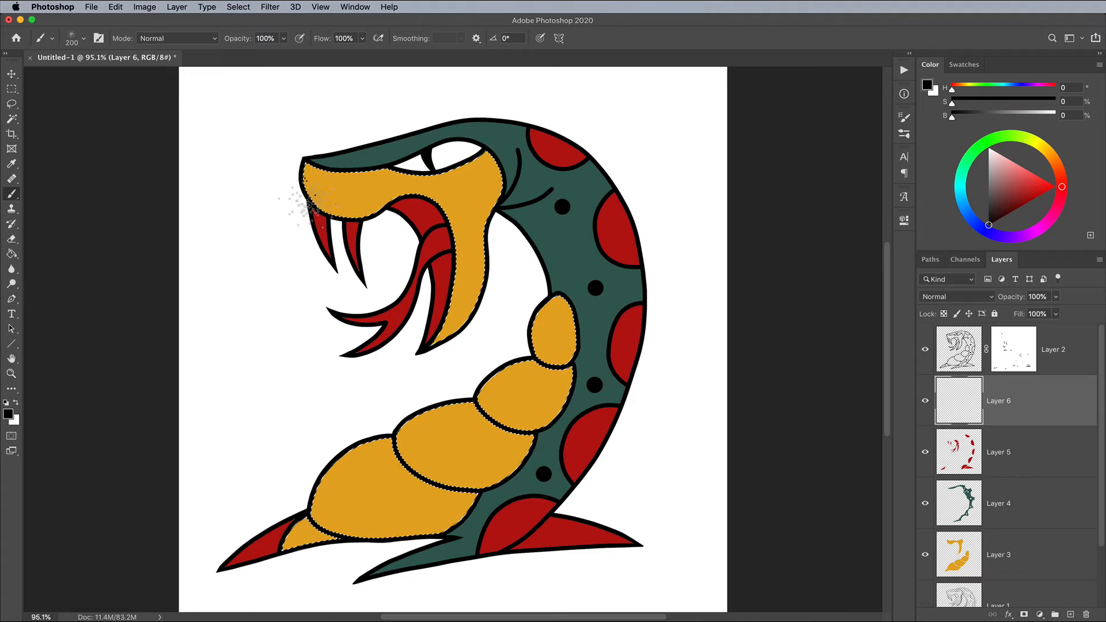
key(super+plus)
key(super+plus)
drag(361, 253, 536, 460)
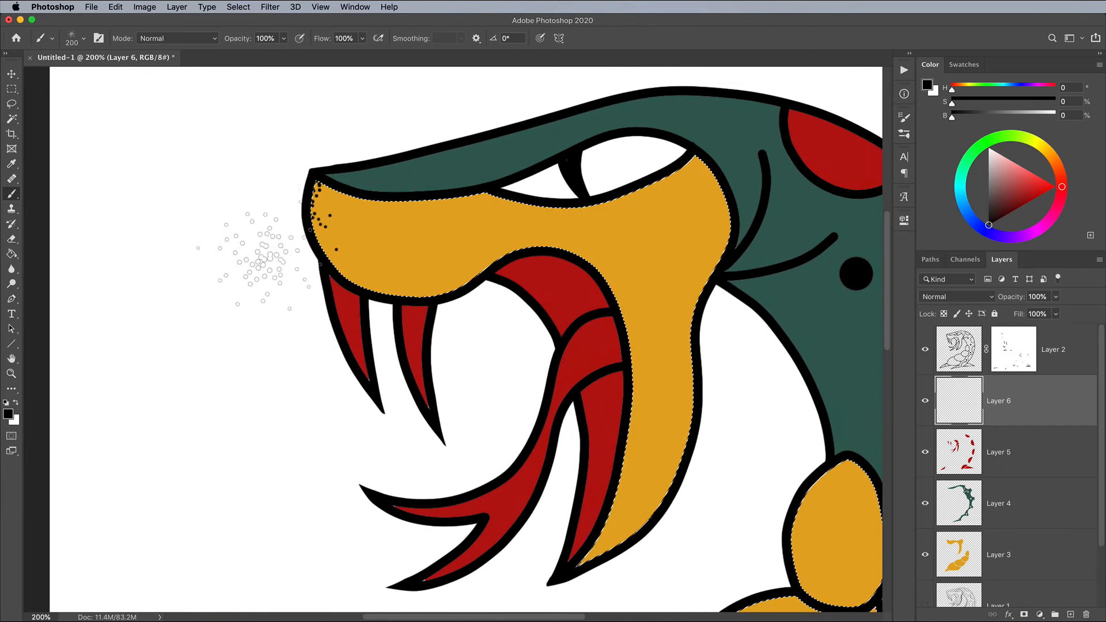
mouse_move(254, 241)
mouse_down()
mouse_move(346, 124)
mouse_move(306, 173)
mouse_move(354, 150)
mouse_move(271, 253)
mouse_move(285, 184)
mouse_move(415, 363)
mouse_move(579, 314)
mouse_move(587, 288)
mouse_up()
mouse_move(576, 429)
mouse_down()
mouse_move(550, 268)
mouse_move(543, 346)
mouse_move(555, 319)
mouse_move(556, 224)
mouse_up()
scroll(553, 225, up, 10)
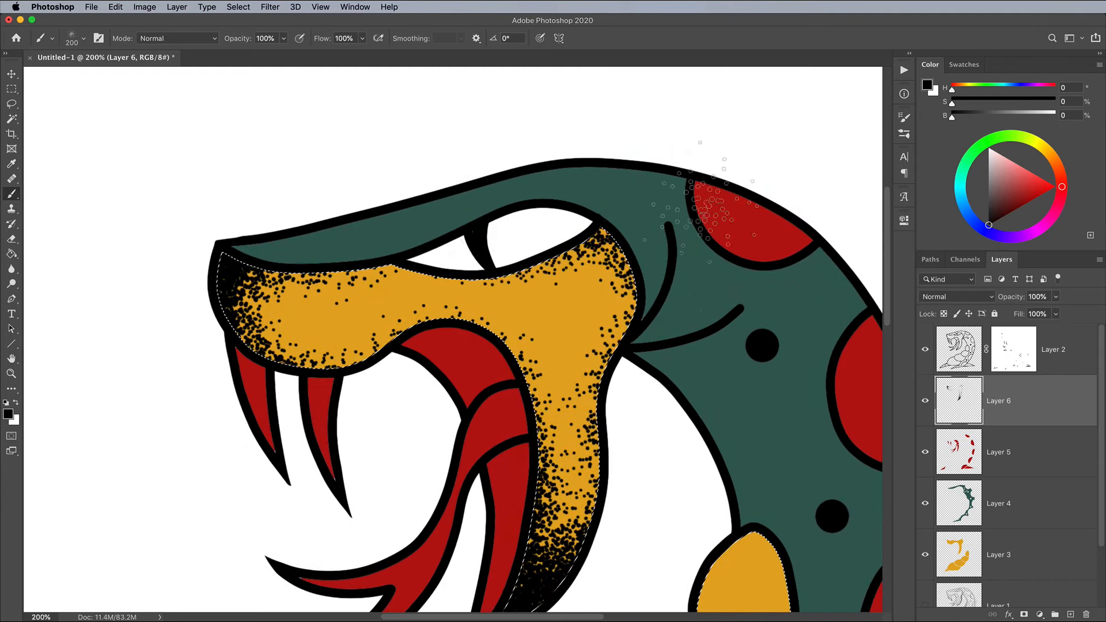
Step: Replace the yellow-area selection with the topmost belly segment and stipple black shading along its outer and lower edges
scroll(446, 277, down, 5)
scroll(446, 276, down, 5)
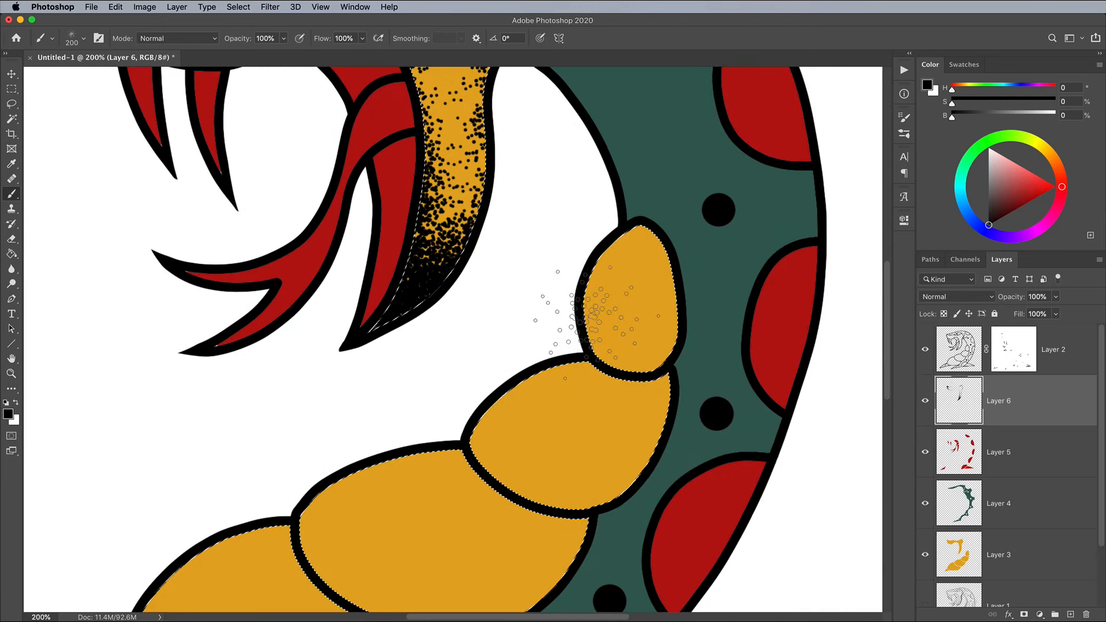
click(238, 7)
click(242, 33)
click(11, 119)
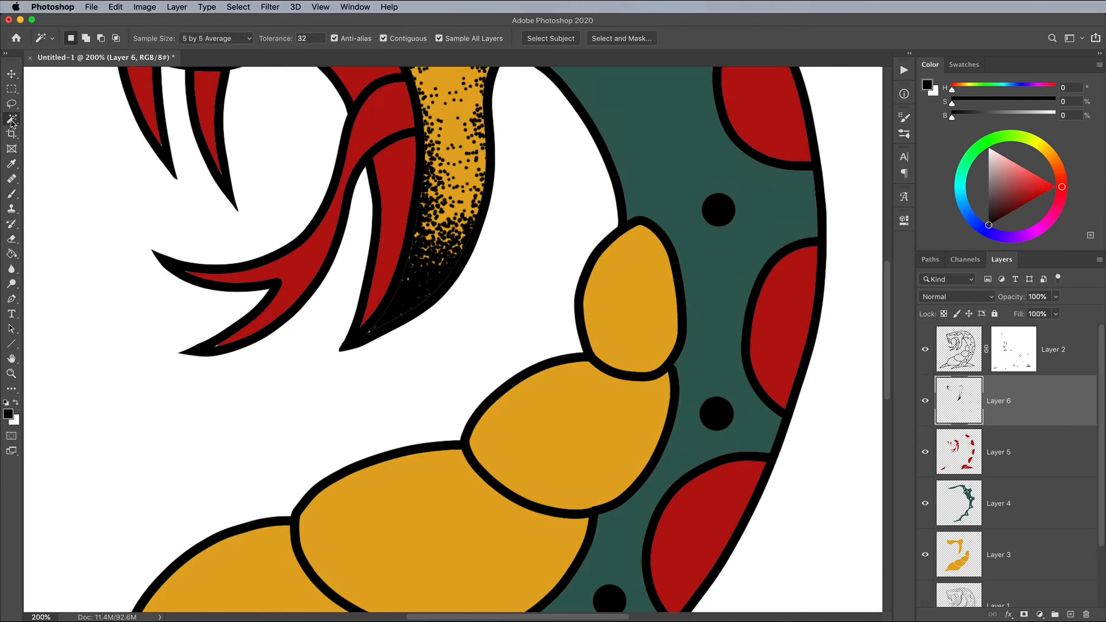
click(12, 194)
mouse_move(636, 403)
mouse_down()
mouse_move(531, 324)
mouse_move(651, 392)
mouse_up()
Step: Select the second belly segment from the top and stipple black shading around its outer and lower edges
click(12, 119)
click(529, 390)
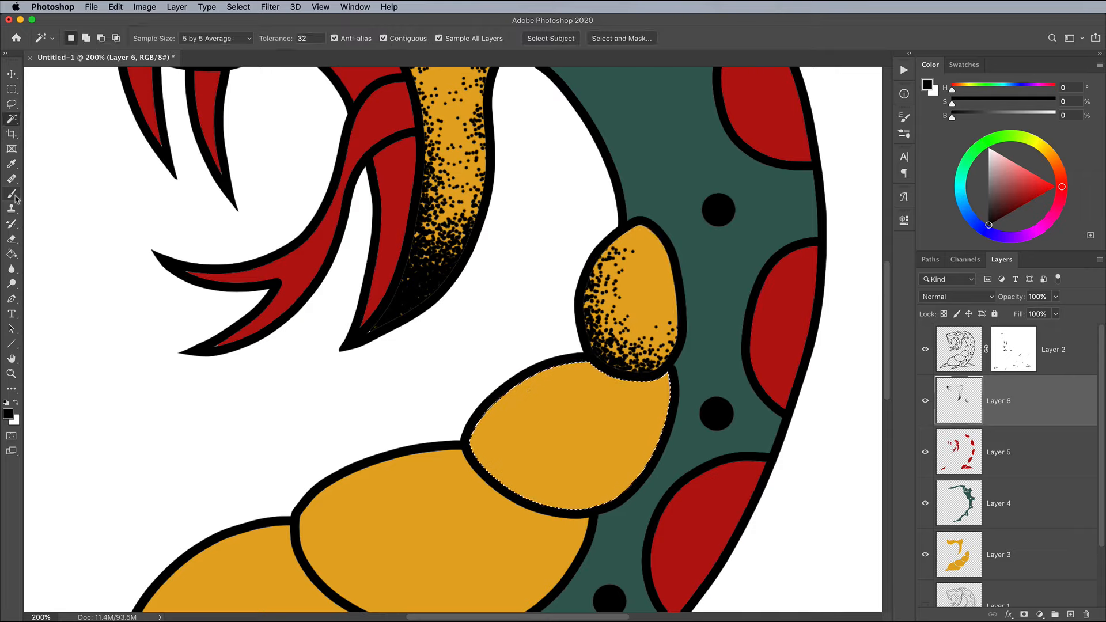
click(12, 195)
scroll(452, 340, down, 5)
mouse_move(553, 248)
mouse_down()
mouse_move(464, 345)
mouse_move(488, 279)
mouse_move(625, 370)
mouse_up()
Step: Select the third belly segment from the top and stipple black shading around its outer and lower edges
scroll(576, 346, down, 4)
key(w)
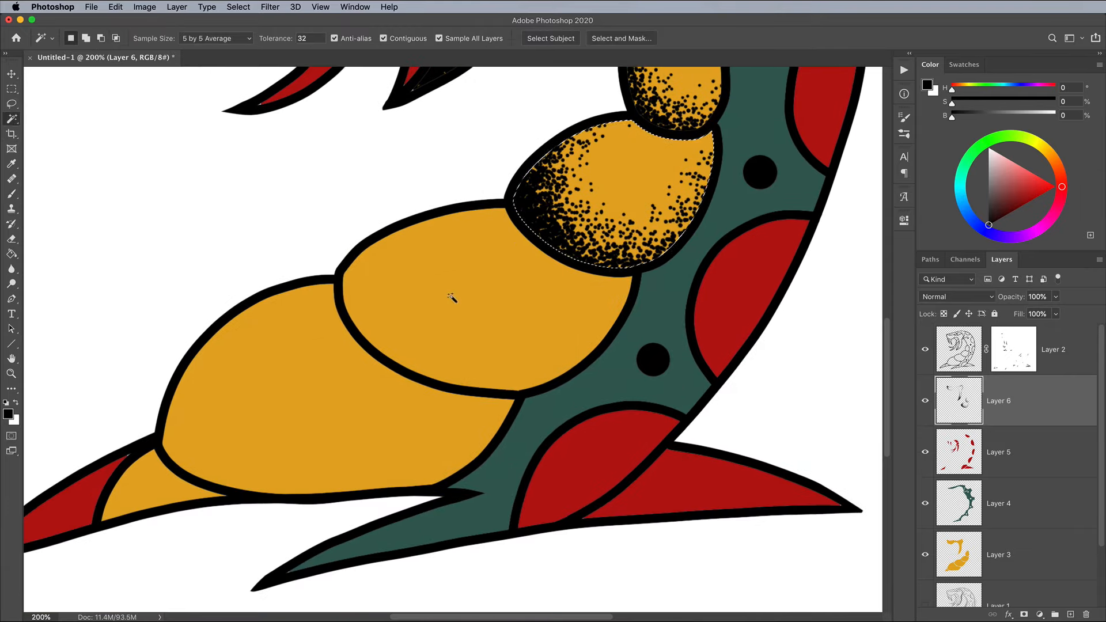
click(452, 298)
click(12, 195)
mouse_move(381, 207)
mouse_down()
mouse_move(484, 164)
mouse_move(585, 343)
mouse_move(380, 299)
mouse_up()
Step: Select the fourth belly segment from the top and stipple black shading around its outer and lower edges
scroll(381, 299, down, 4)
scroll(380, 299, left, 4)
click(12, 120)
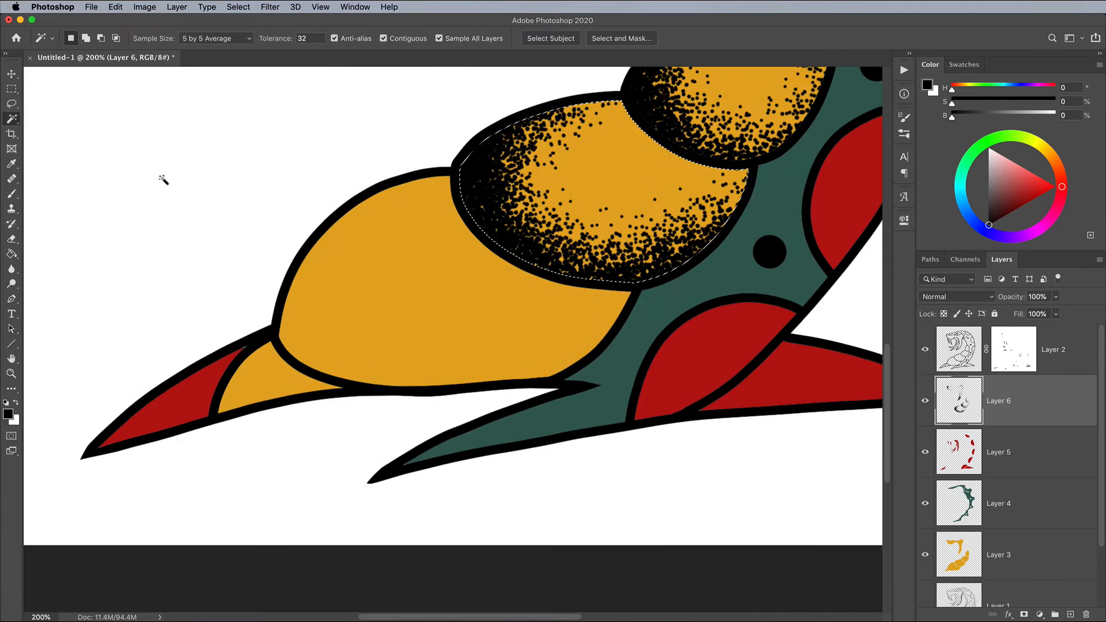
click(368, 265)
click(12, 194)
mouse_move(444, 127)
mouse_down()
mouse_move(252, 290)
mouse_move(580, 368)
mouse_move(625, 306)
mouse_up()
Step: Select the small yellow segment beside the red tail tip and stipple black shading along its edges
click(11, 120)
click(271, 374)
click(12, 194)
mouse_move(257, 274)
mouse_down()
mouse_move(196, 395)
mouse_move(242, 315)
mouse_move(222, 423)
mouse_move(312, 429)
mouse_up()
Step: Select the red tail tip next to the belly and stipple black shading along its edges
click(12, 120)
click(173, 403)
click(12, 194)
mouse_move(132, 335)
mouse_down()
mouse_move(271, 222)
mouse_move(382, 316)
mouse_move(222, 302)
mouse_up()
Step: Select the red areas and stipple black shading onto the spots along the snake's back and the red tail point behind the body
mouse_move(600, 277)
mouse_down()
mouse_move(337, 340)
mouse_move(242, 346)
mouse_up()
click(12, 119)
click(449, 320)
click(11, 194)
mouse_move(502, 242)
mouse_down()
mouse_move(433, 276)
mouse_move(455, 311)
mouse_up()
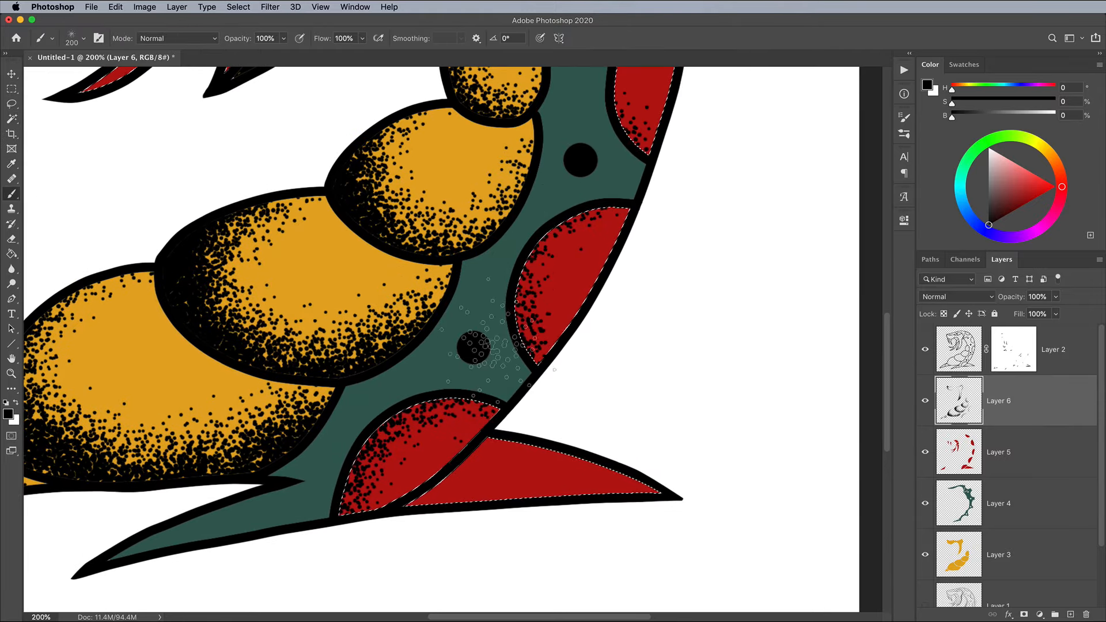
key(super+minus)
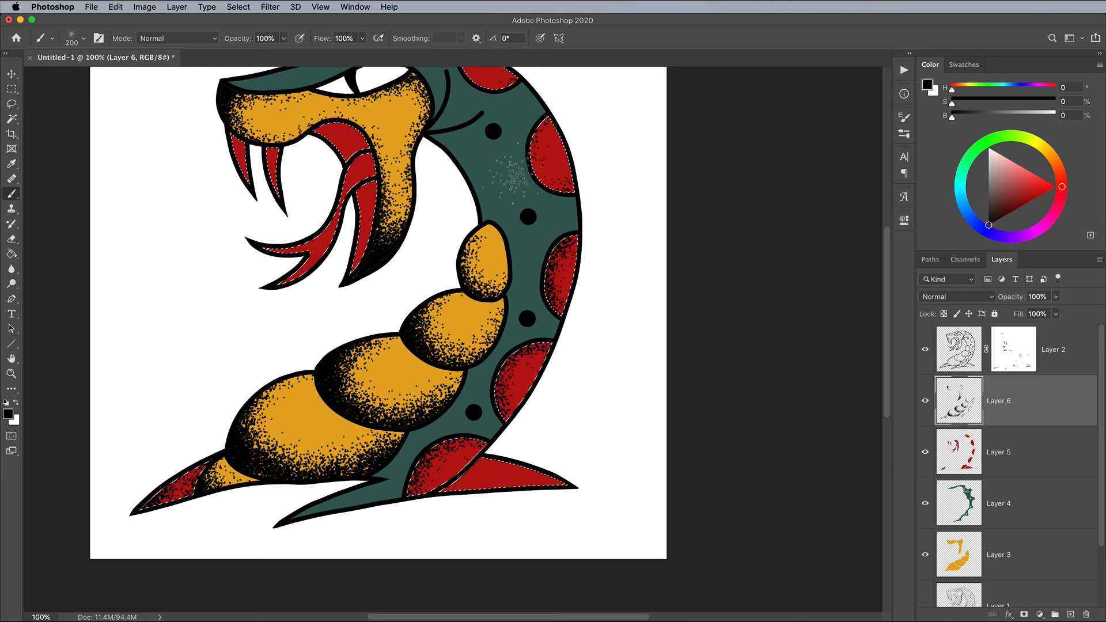
scroll(519, 184, up, 3)
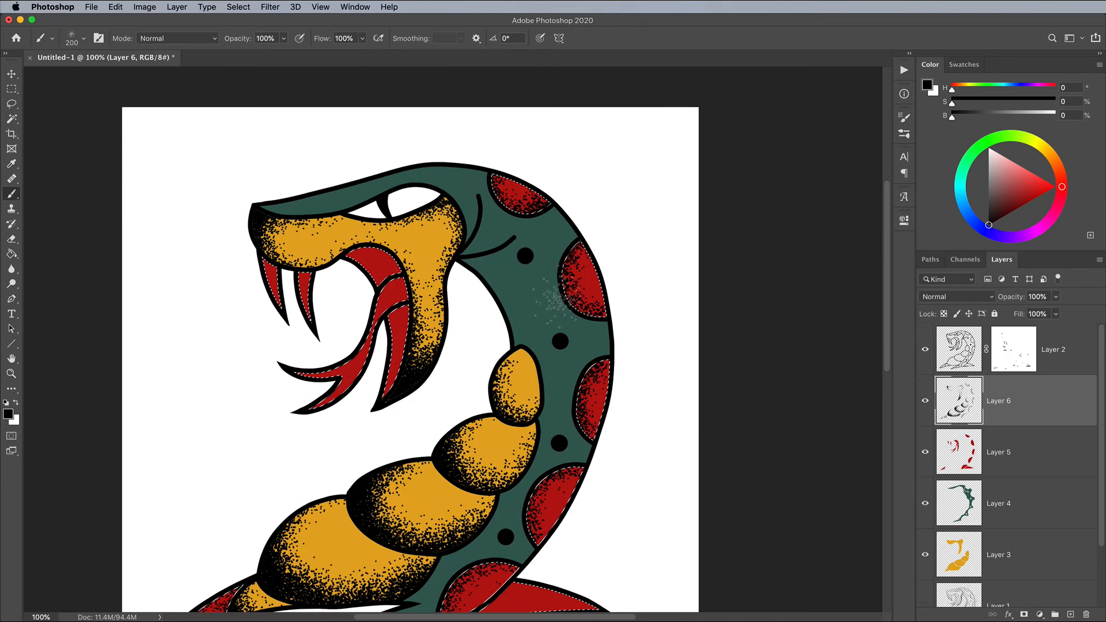
scroll(556, 302, down, 4)
mouse_move(521, 429)
mouse_down()
mouse_move(612, 408)
mouse_move(550, 491)
mouse_move(620, 452)
mouse_up()
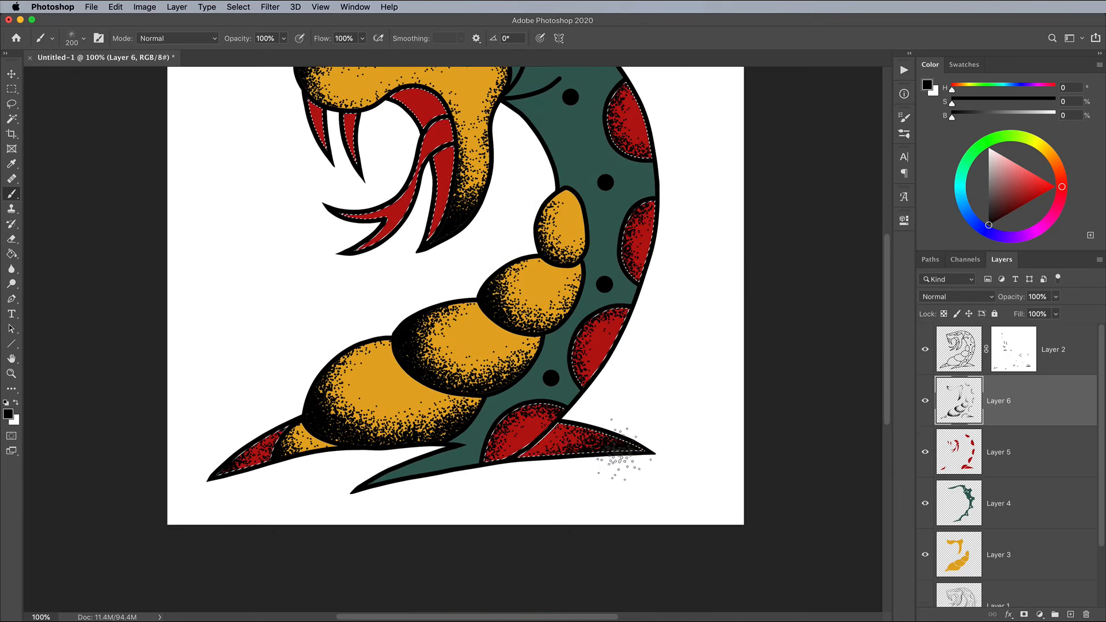
Step: Stipple black shading along the inner edge of the red shape inside the lower jaw and clear the selection
key(super+0)
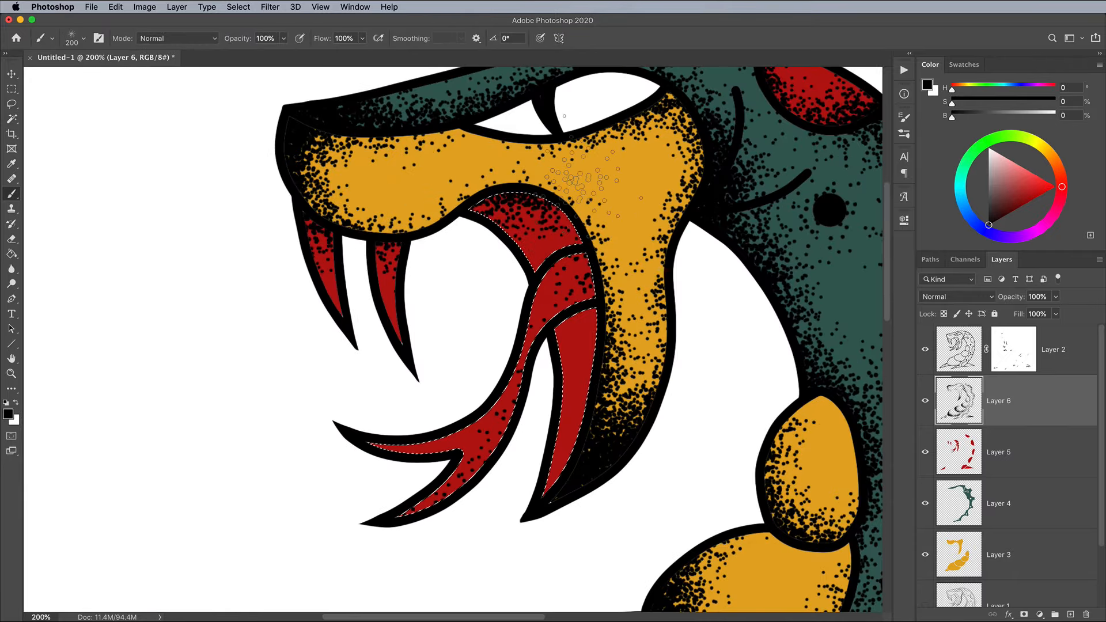
drag(593, 316, 570, 449)
key(super+z)
drag(596, 322, 573, 446)
key(super+d)
key(super+minus)
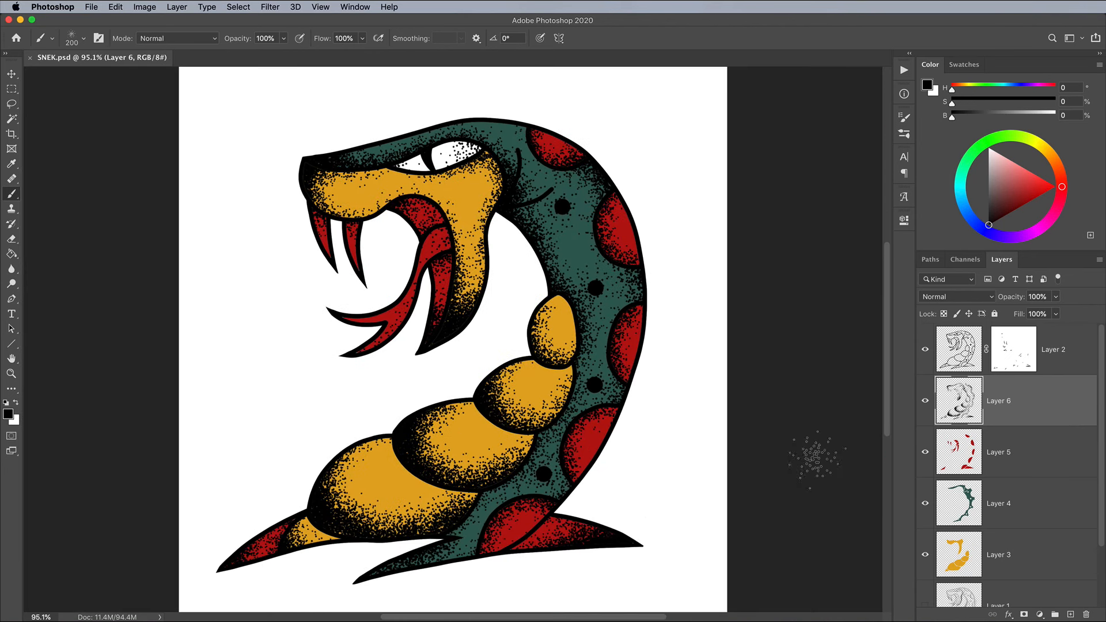
Step: Add an Inner Shadow to Layer 3 with Color Burn blending, 78% opacity, -5° angle, 43 px distance and 111 px size
double_click(1040, 552)
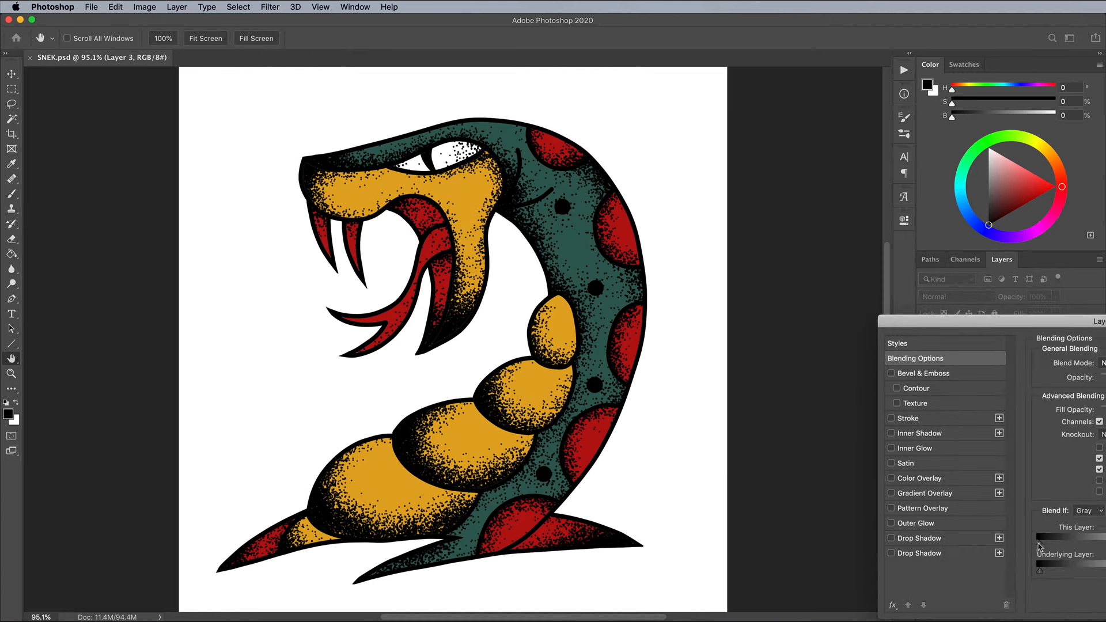
drag(995, 322, 701, 173)
click(639, 285)
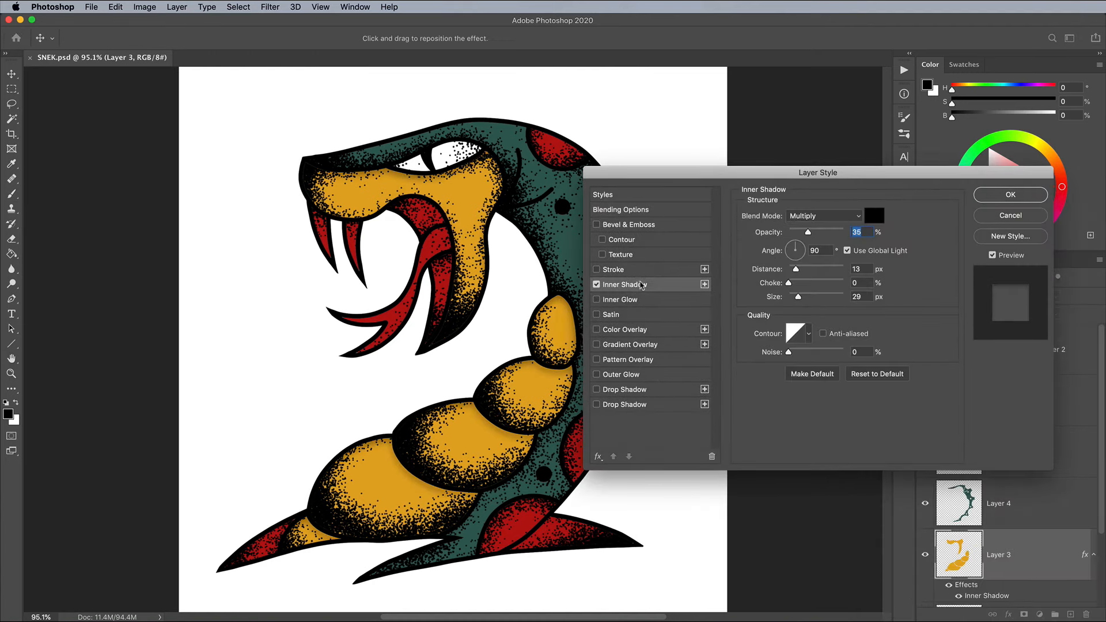
drag(789, 258, 836, 235)
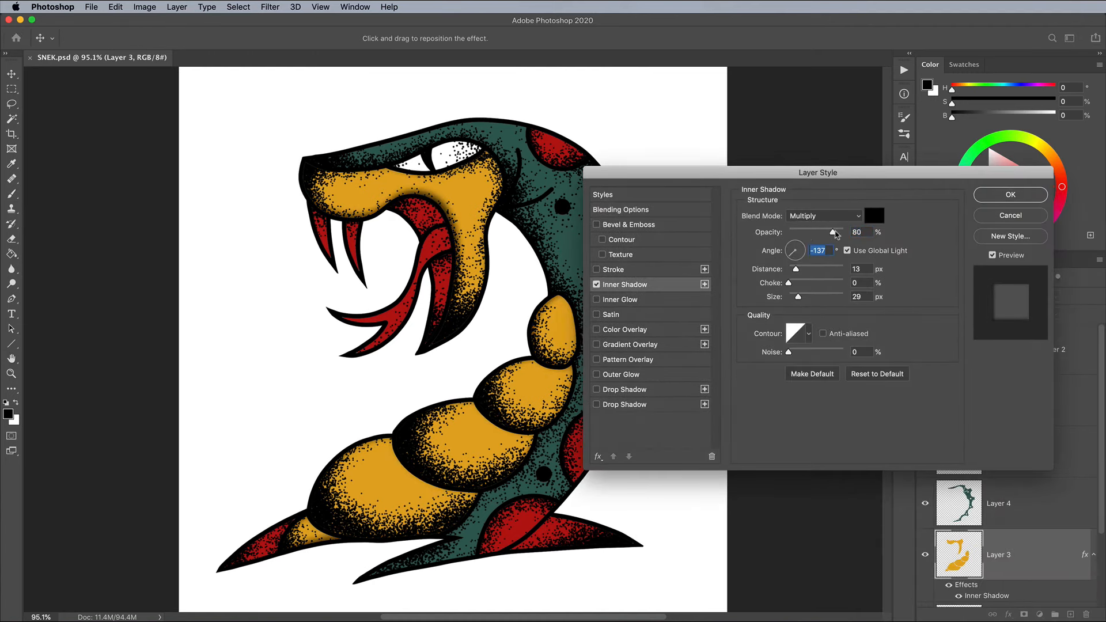
mouse_move(796, 269)
mouse_down()
mouse_move(807, 296)
mouse_move(816, 269)
mouse_up()
click(824, 216)
click(829, 228)
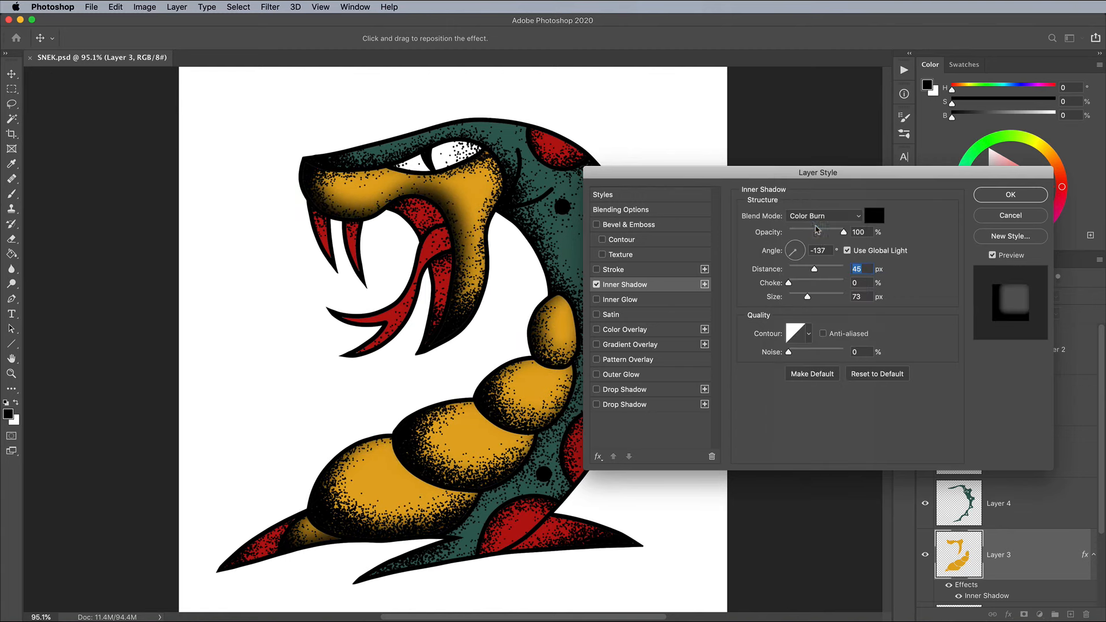
mouse_move(791, 258)
mouse_down()
mouse_move(809, 255)
mouse_move(800, 250)
mouse_up()
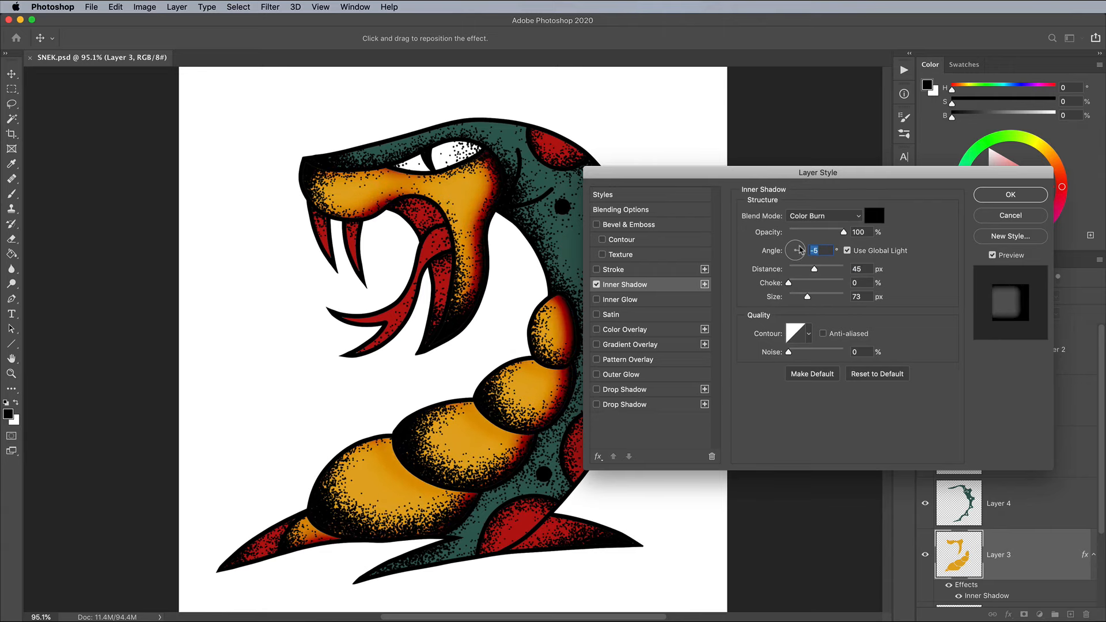
drag(806, 297, 833, 238)
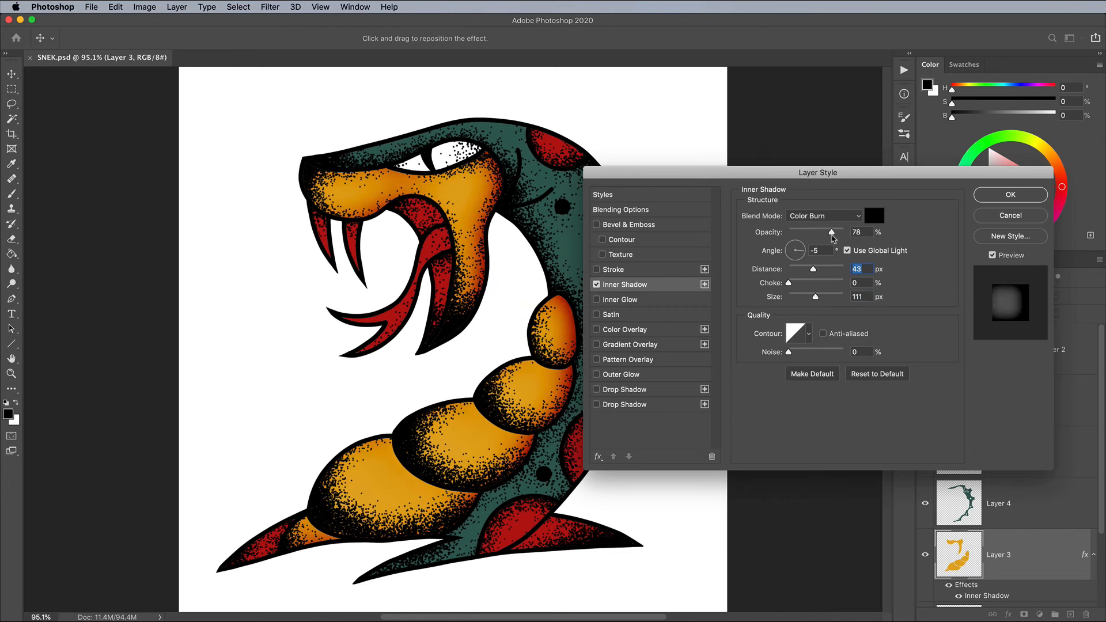
click(989, 197)
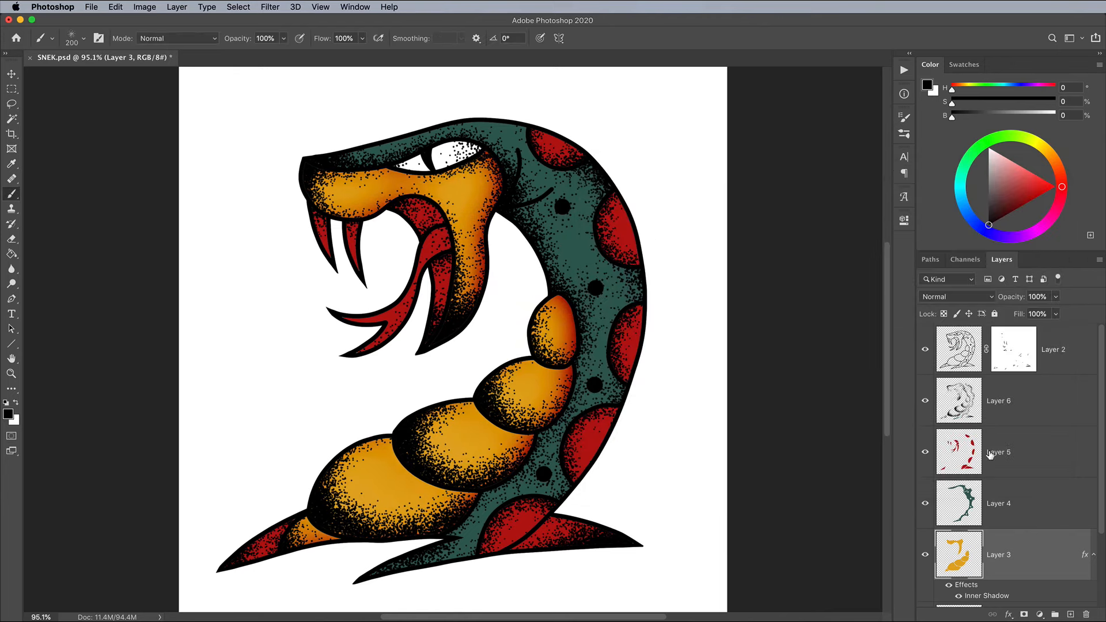
Step: Add an Inner Shadow to Layer 4 without global light: Color Burn, 24% opacity, -137° angle, 17 px distance and 68 px size
double_click(1037, 504)
click(649, 287)
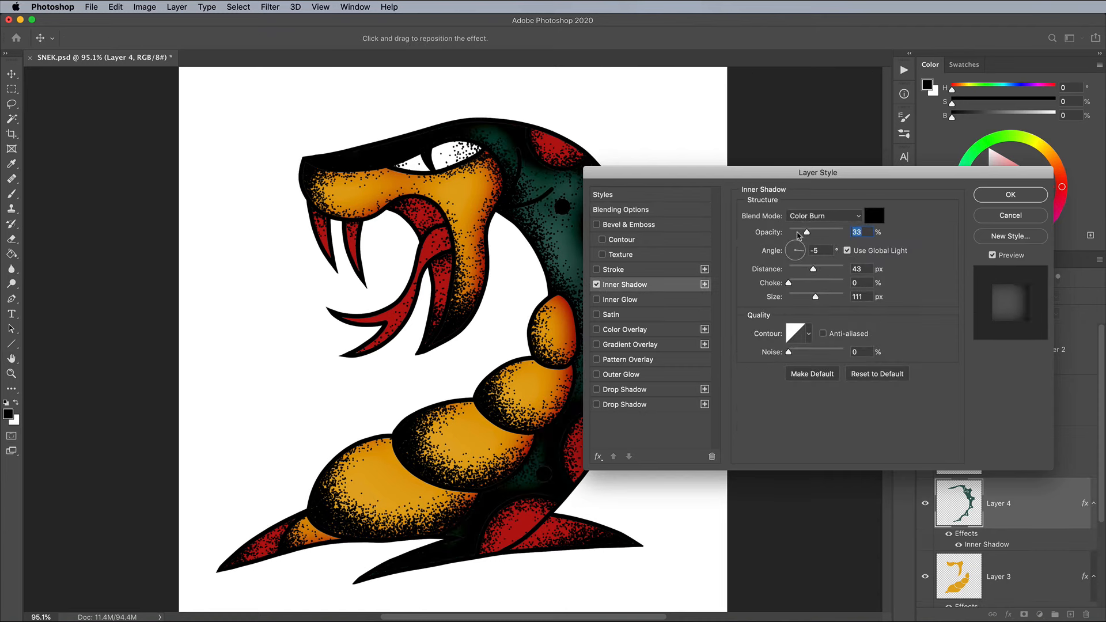
click(808, 233)
drag(785, 173, 927, 199)
click(989, 277)
click(938, 280)
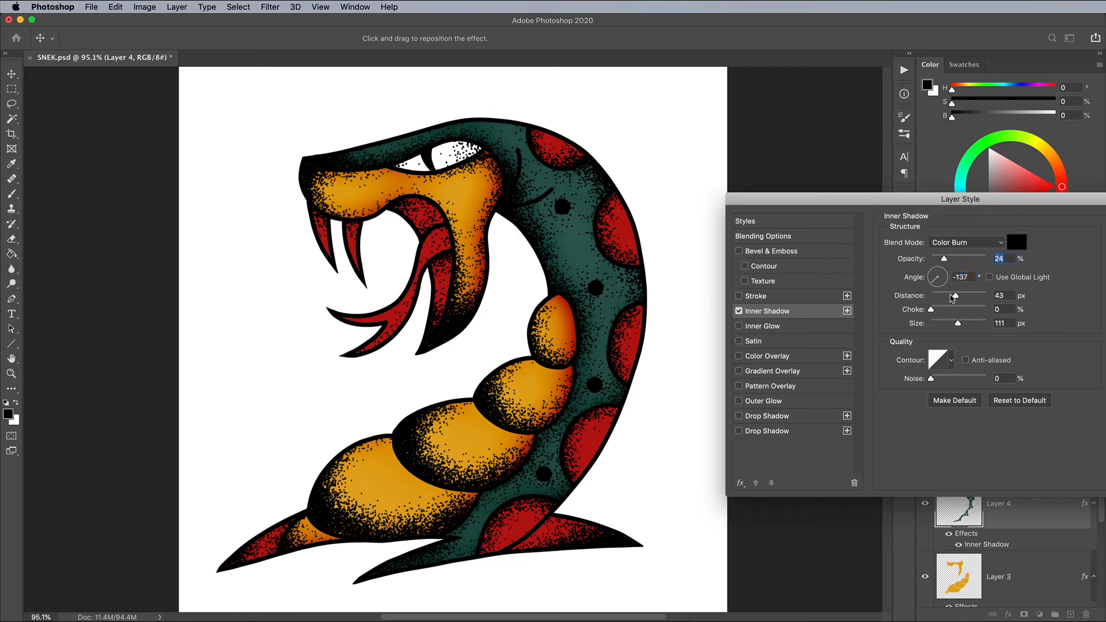
drag(957, 327, 951, 325)
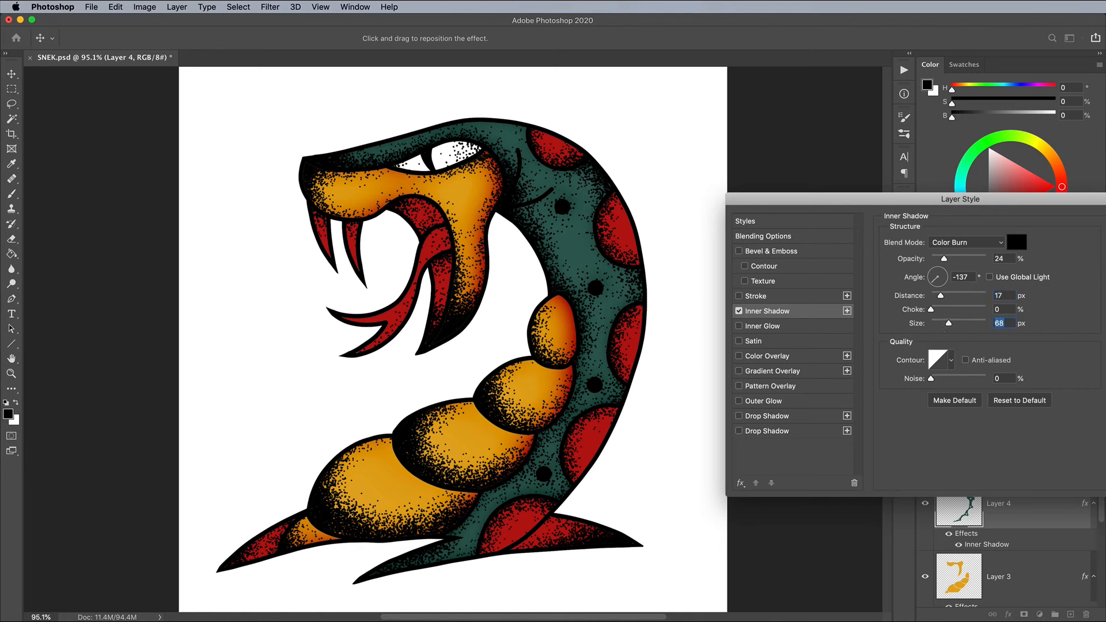
key(Return)
Step: Add an Inner Shadow to Layer 5 with Color Burn blending, 51% opacity, -64° angle, 32 px distance and 79 px size
double_click(1028, 449)
click(770, 314)
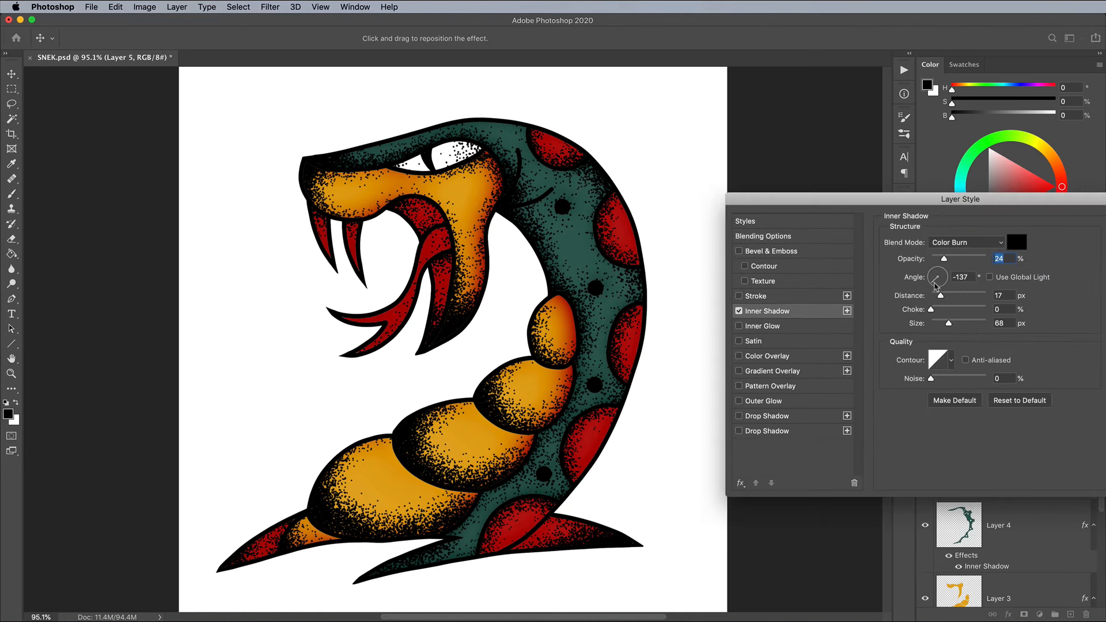
drag(953, 256, 967, 267)
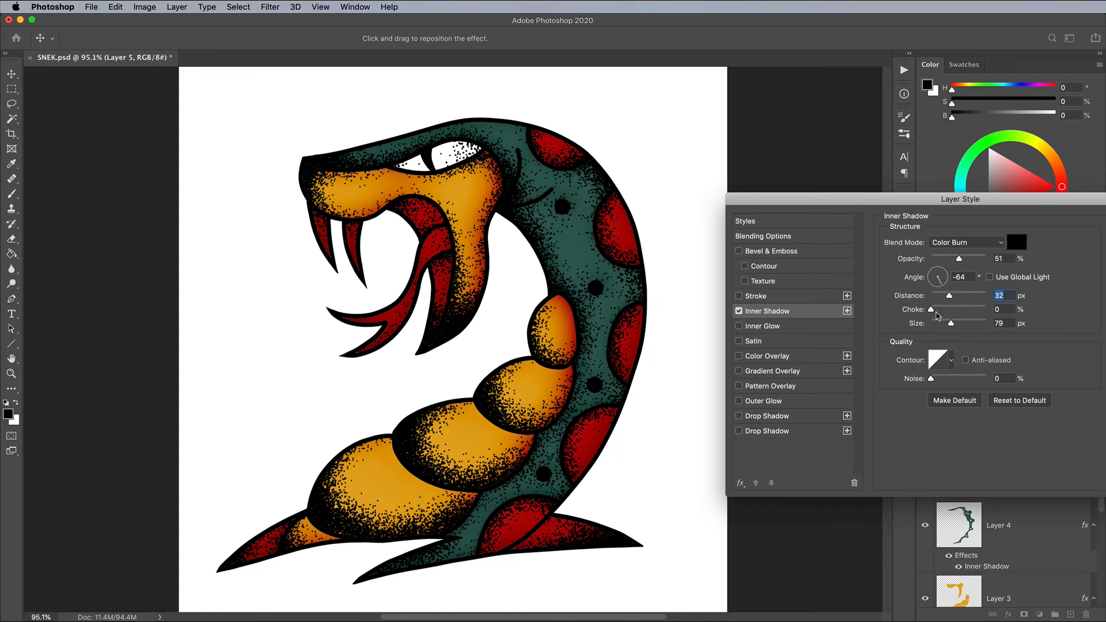
key(Return)
Step: Fill the Background layer with a dark brown of hue 28, saturation 56 and brightness 36
drag(1101, 415, 1101, 509)
click(975, 570)
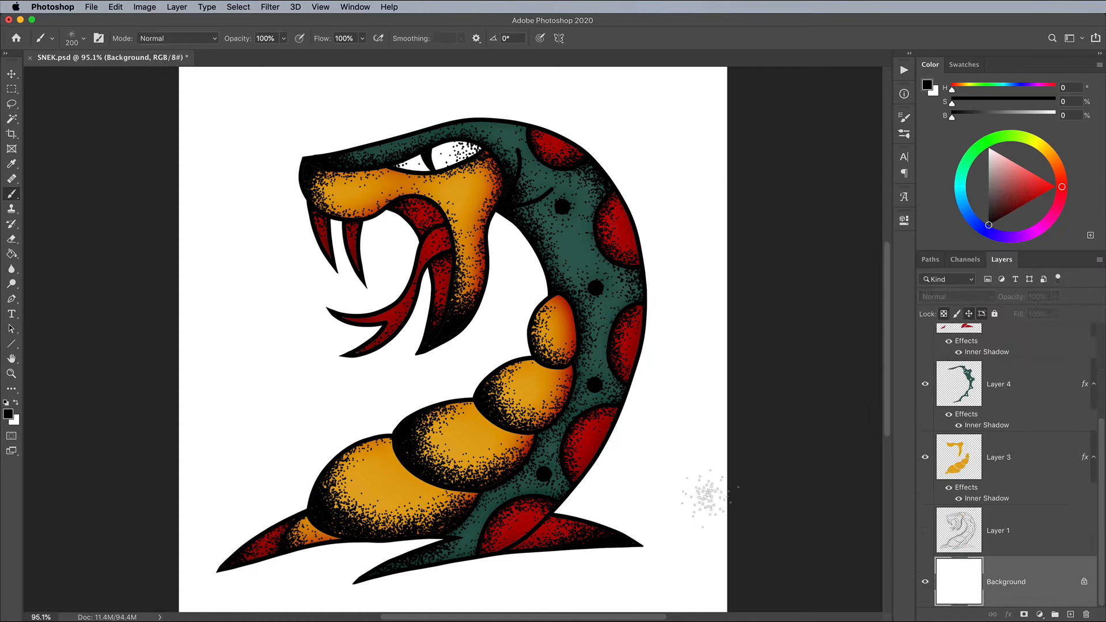
click(9, 414)
drag(596, 442, 597, 475)
mouse_move(505, 459)
mouse_down()
mouse_move(549, 428)
mouse_move(520, 434)
mouse_up()
click(695, 334)
key(alt+BackSpace)
Step: Add a layer above Layer 3 and fill both parts of the snake's eye with white, using selections made from Layer 2
click(1033, 460)
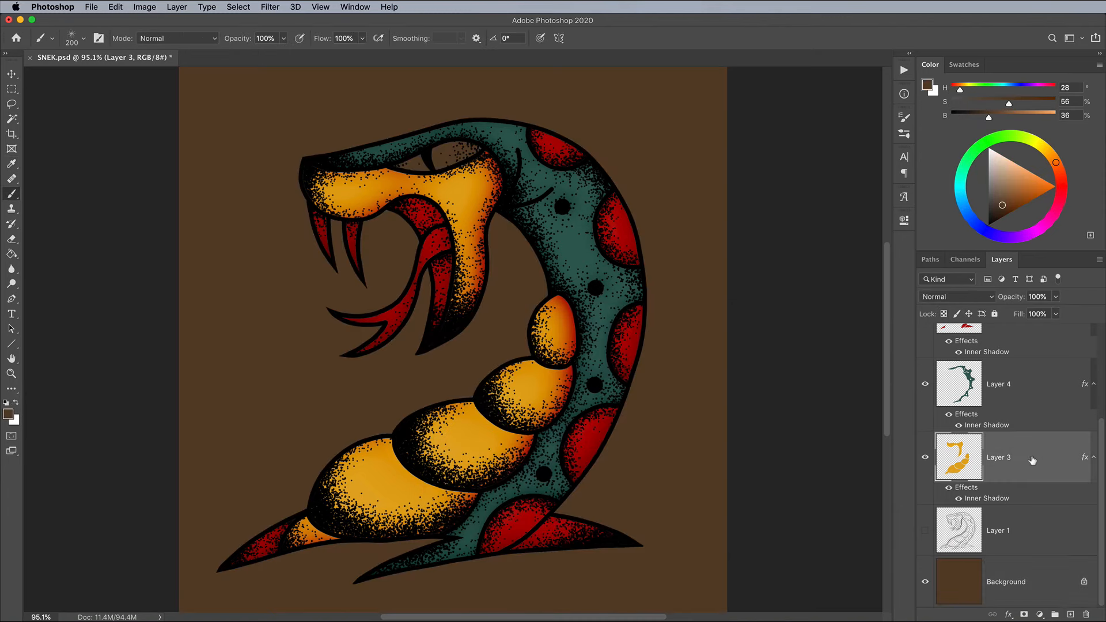
click(1070, 614)
scroll(1088, 374, up, 5)
click(973, 354)
key(w)
click(444, 163)
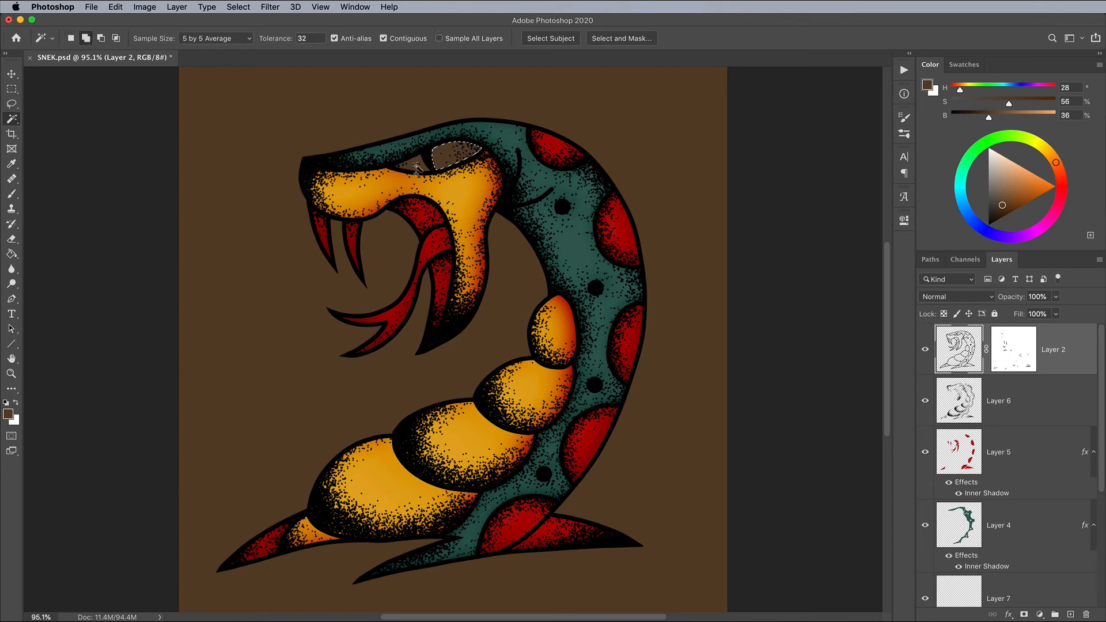
shift+click(416, 167)
scroll(1044, 493, down, 3)
click(1045, 493)
key(super+BackSpace)
key(super+d)
Step: Add a layer directly above the Background and stipple black shading around the snake's outline with a 200 px stipple brush
scroll(1094, 475, down, 3)
click(1031, 580)
click(1070, 614)
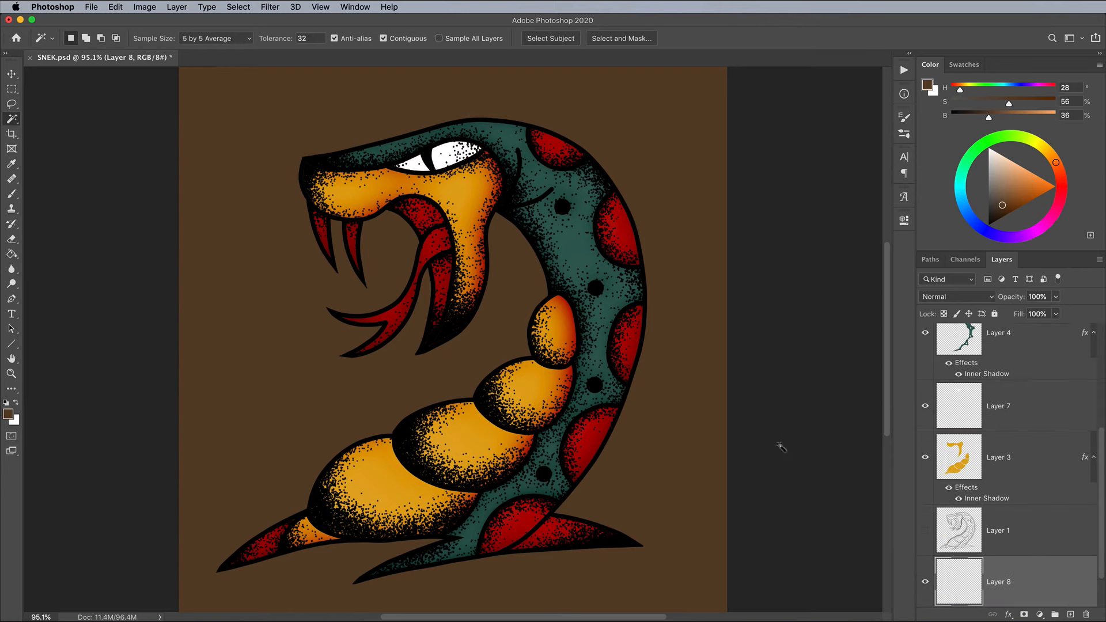
key(b)
key(d)
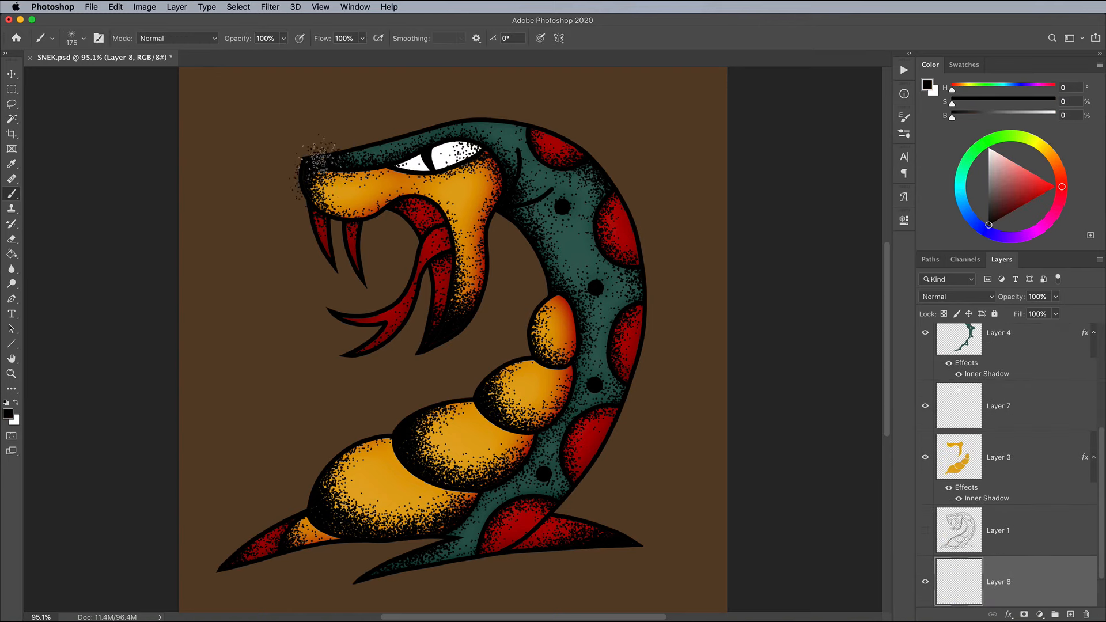
mouse_move(320, 156)
mouse_down()
mouse_move(312, 227)
mouse_move(340, 217)
mouse_up()
click(74, 42)
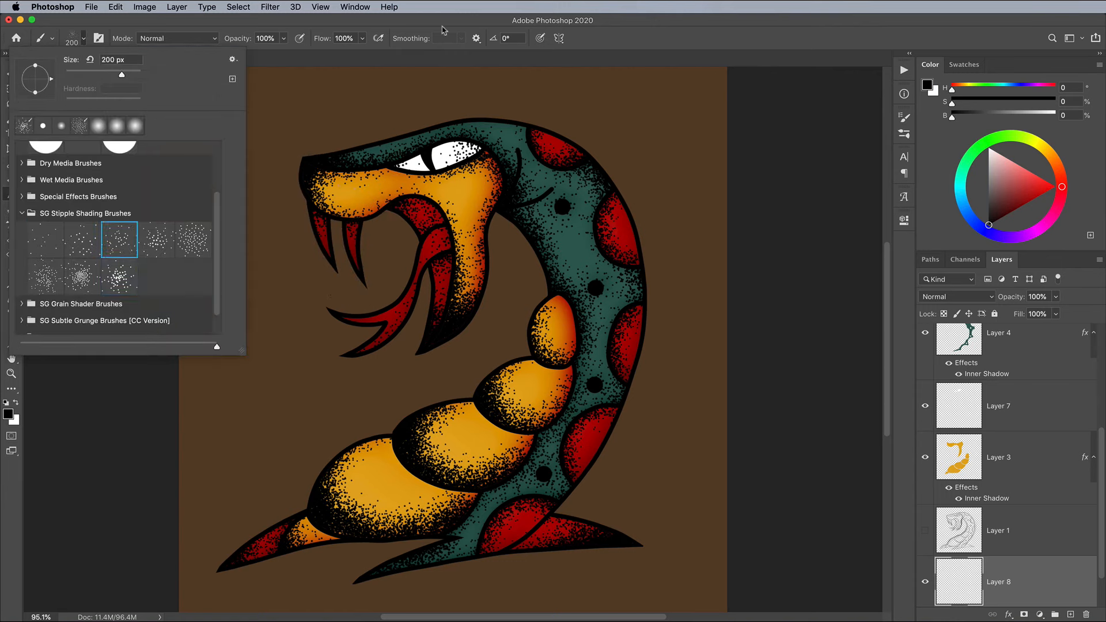
click(401, 22)
drag(331, 325, 454, 340)
mouse_move(215, 545)
mouse_down()
mouse_move(437, 538)
mouse_move(580, 565)
mouse_up()
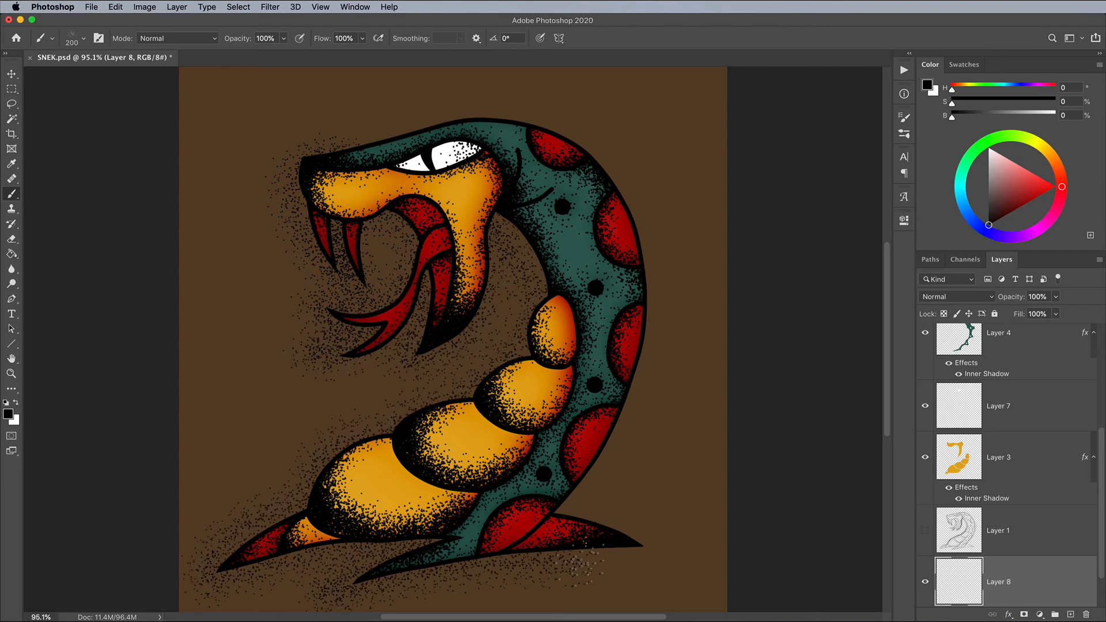
mouse_move(636, 241)
mouse_down()
mouse_move(448, 107)
mouse_move(304, 186)
mouse_up()
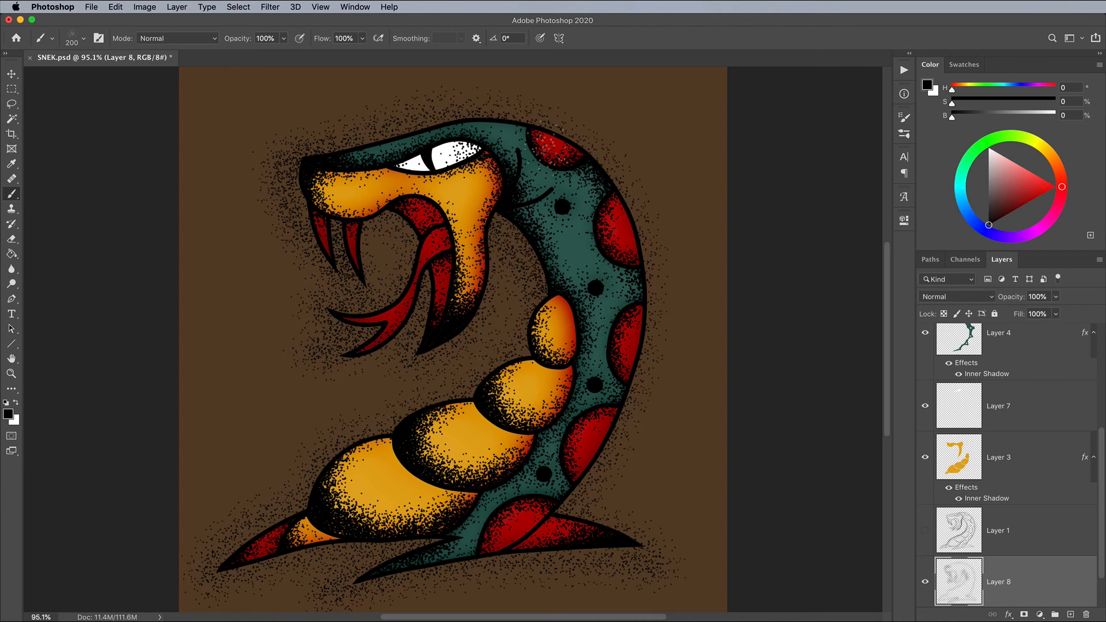
Step: Set the blend mode of the background stipple layer to Overlay and open its opacity setting
click(966, 301)
click(947, 436)
click(1056, 296)
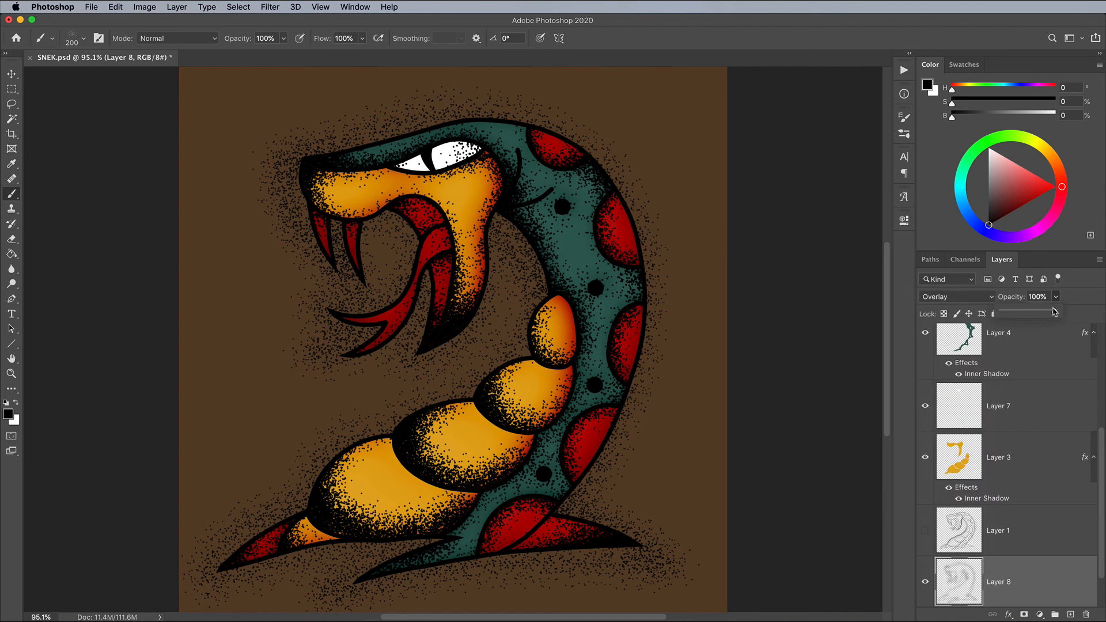
Step: Recolor the Background layer to a light tan with Hue/Saturation by raising its saturation and lightness and shifting the hue slightly
scroll(1034, 518, down, 2)
click(1036, 576)
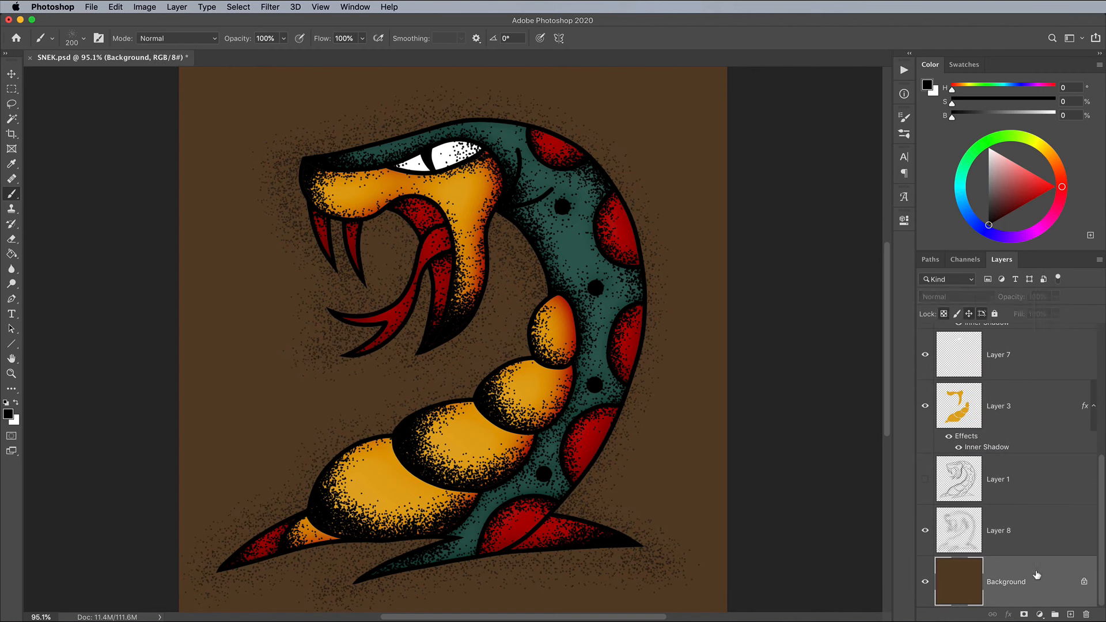
key(super+u)
drag(876, 362, 879, 312)
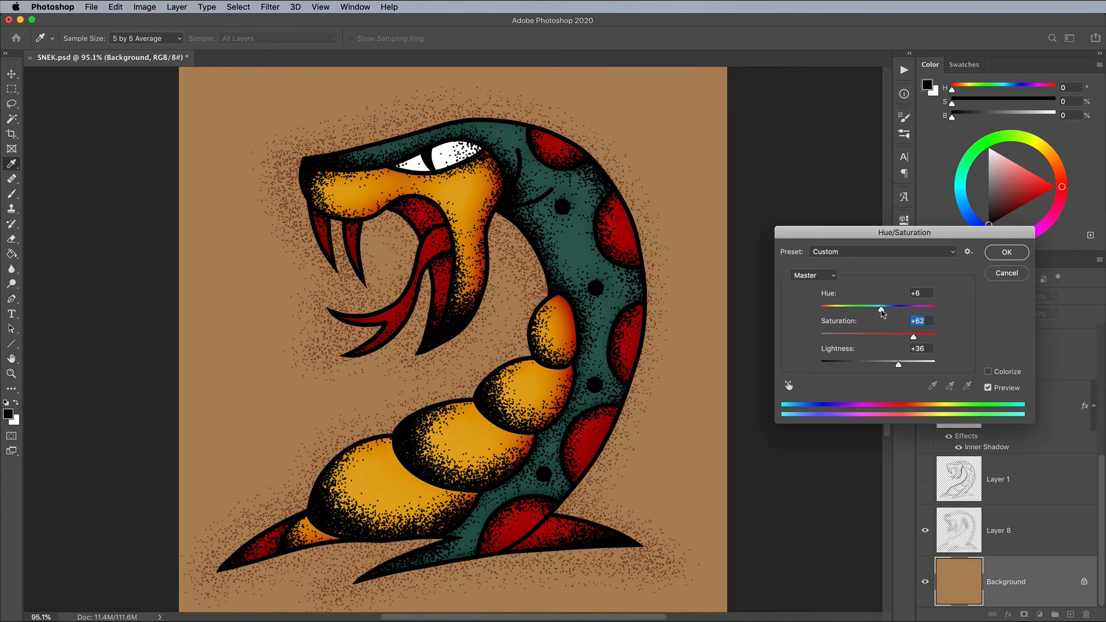
click(1005, 254)
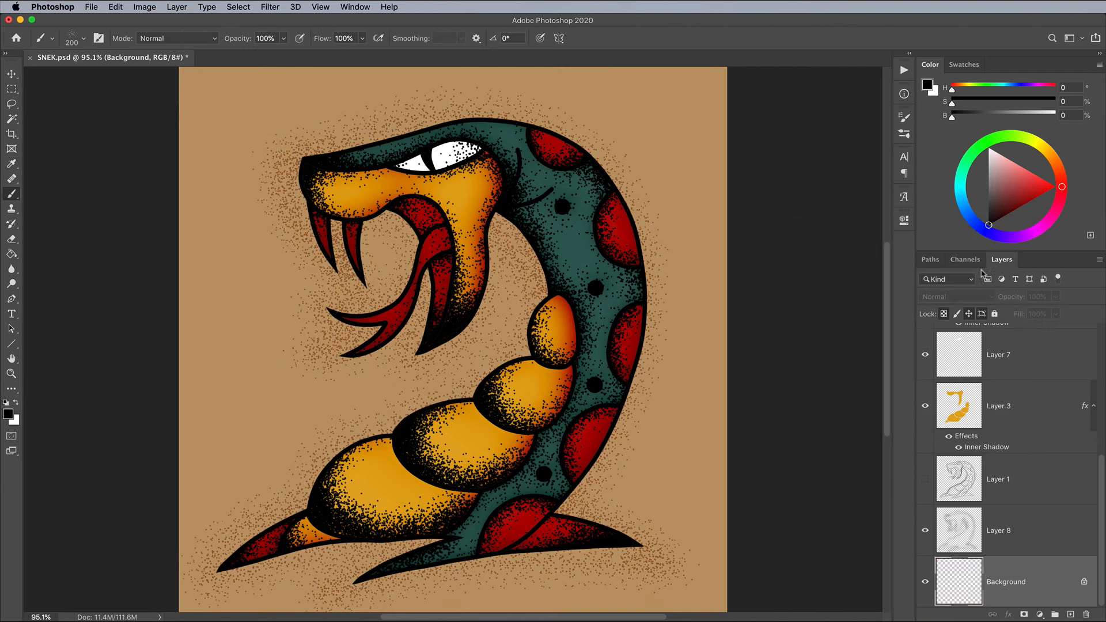
Step: Open the Creased-Folded-Old-Paper-Texture-03.jpg image, copy the whole picture and close the file
key(super+Tab)
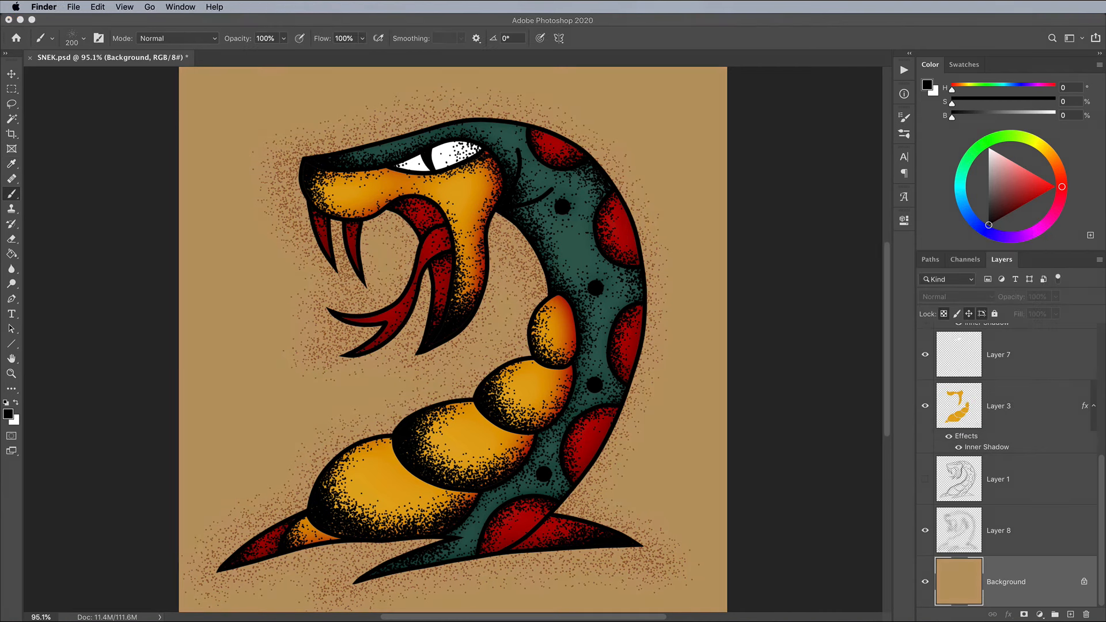
key(F11)
double_click(62, 72)
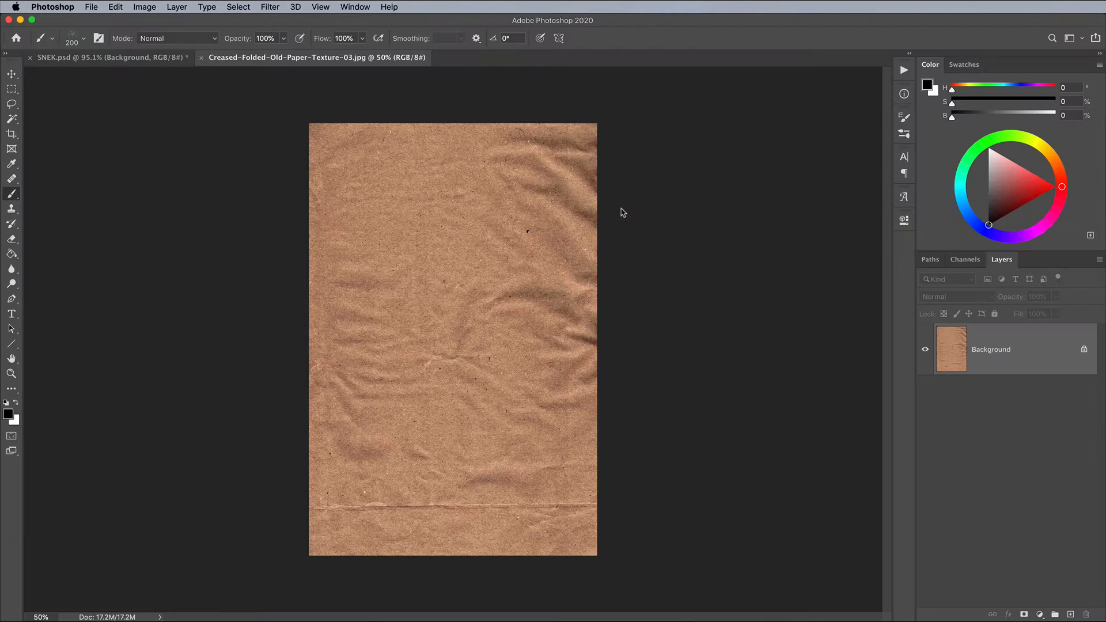
key(super+a)
key(super+w)
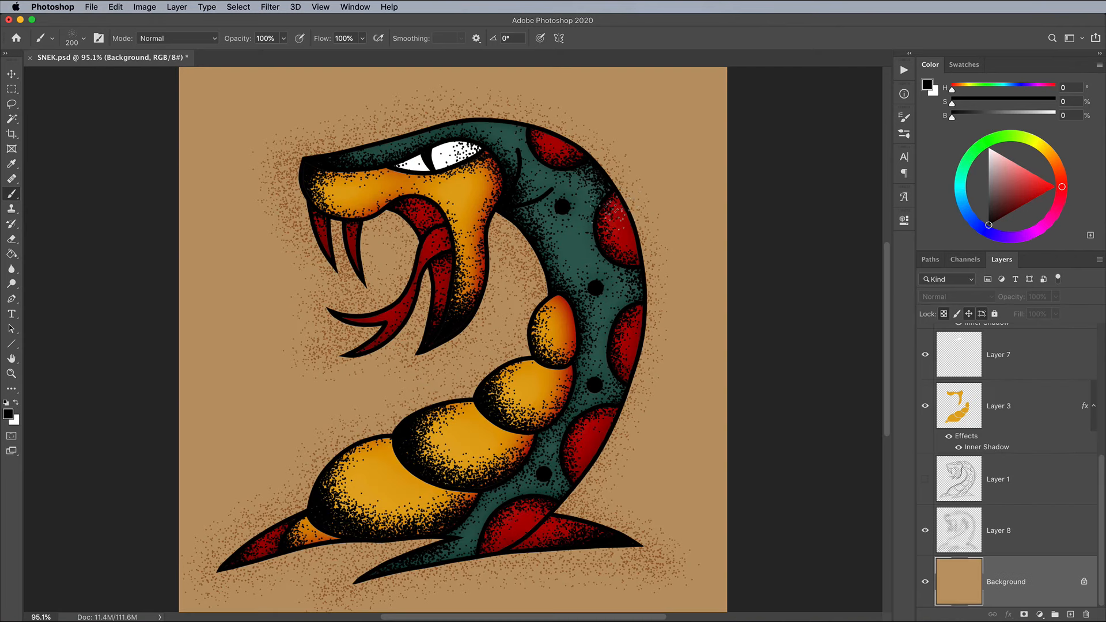
Step: Paste the paper texture as a new layer above Layer 2 and set its blend mode to Soft Light
scroll(1089, 461, up, 5)
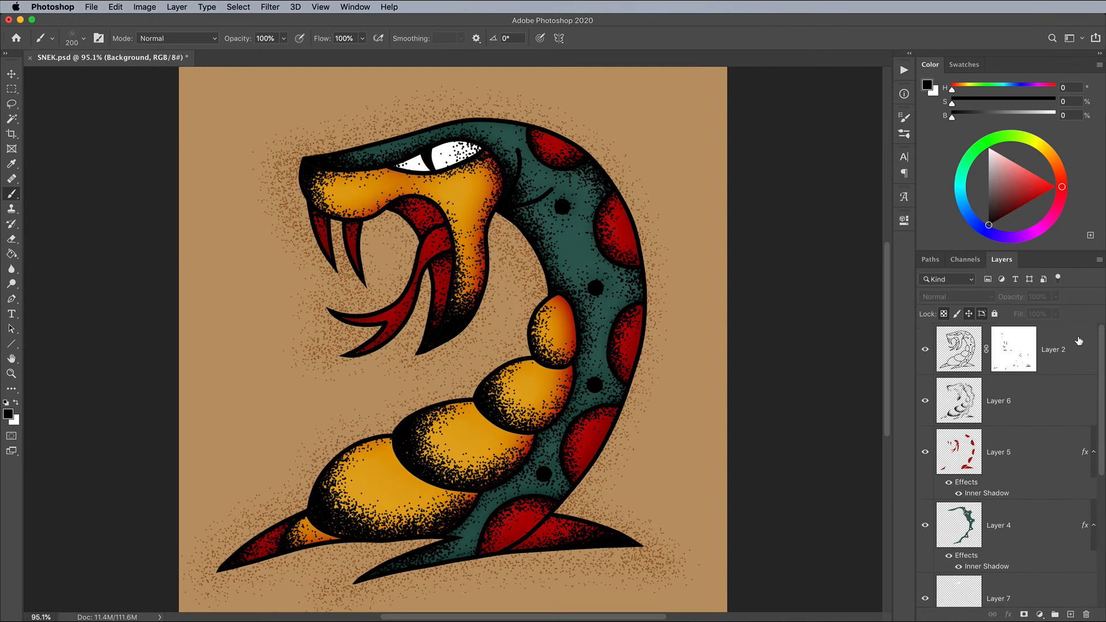
click(1072, 343)
key(super+v)
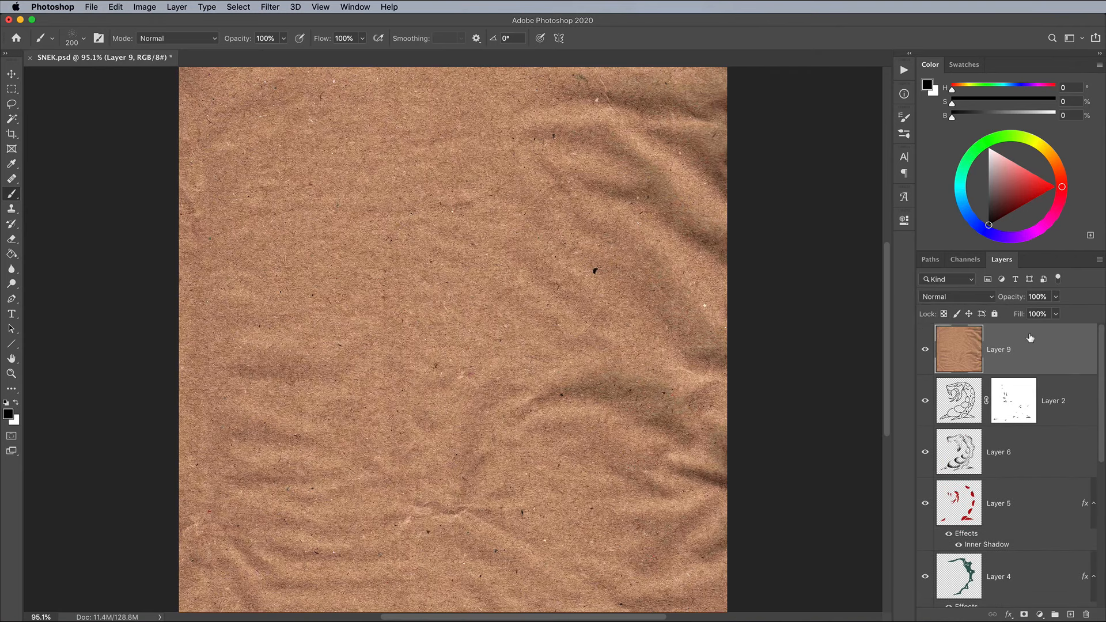
click(966, 298)
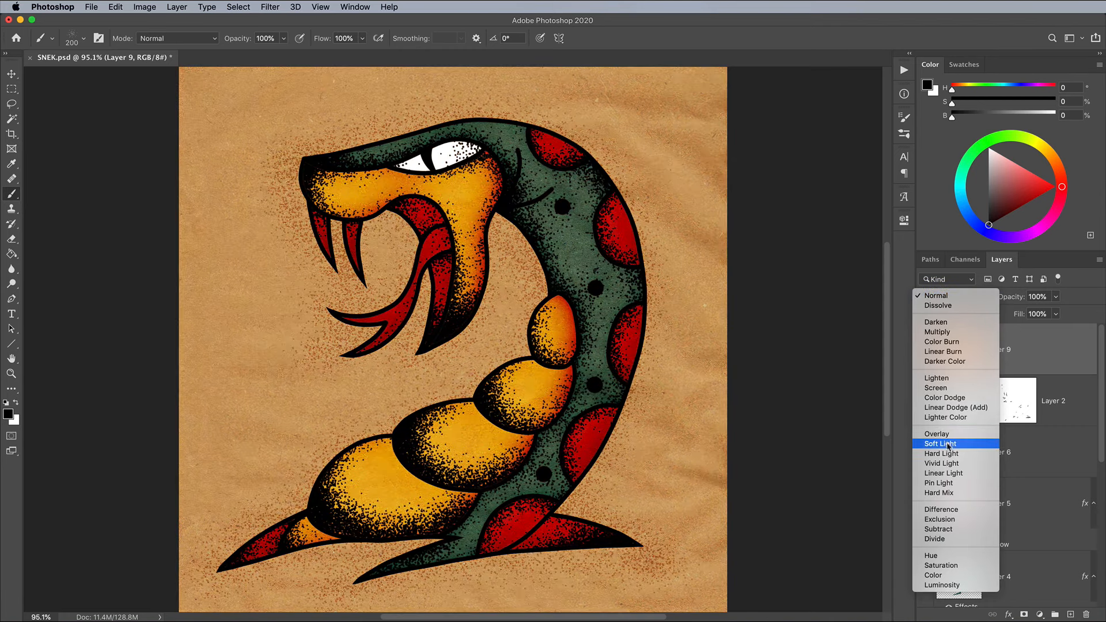
click(954, 439)
Step: Strengthen the contrast of the paper texture layer with a Levels adjustment
click(145, 6)
mouse_move(164, 39)
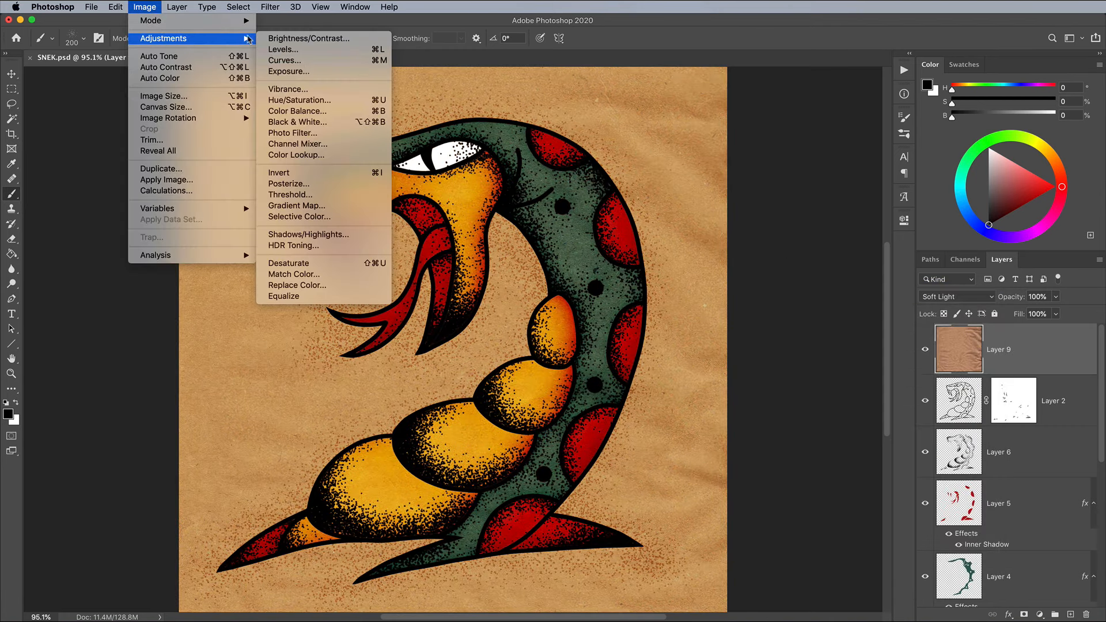
click(280, 50)
drag(762, 360, 655, 362)
drag(758, 361, 691, 362)
click(816, 256)
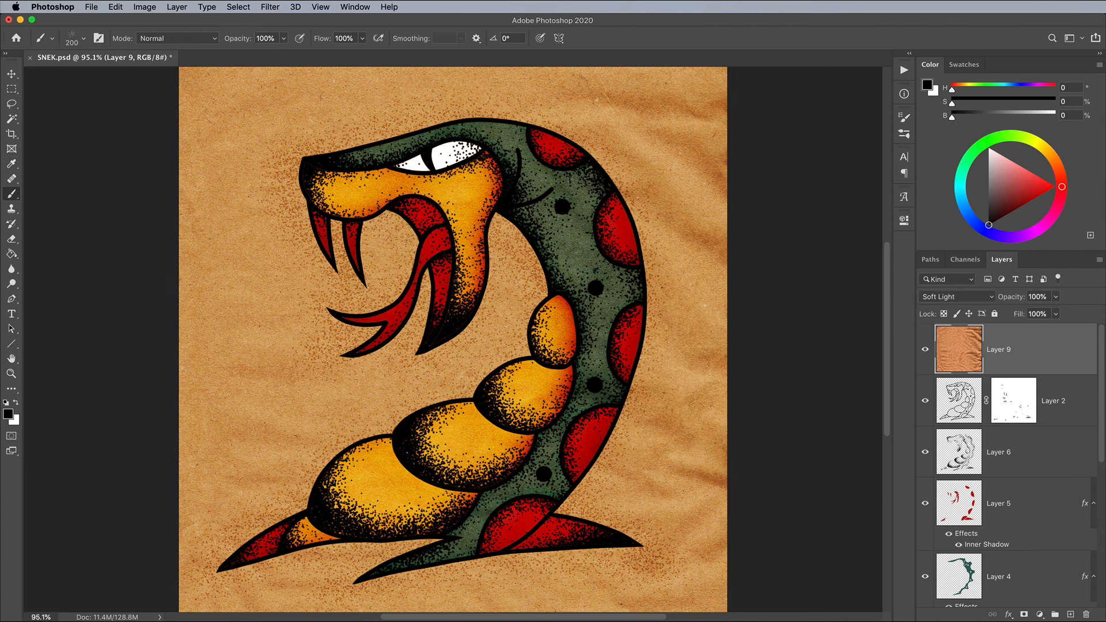
click(154, 8)
mouse_move(164, 40)
click(300, 100)
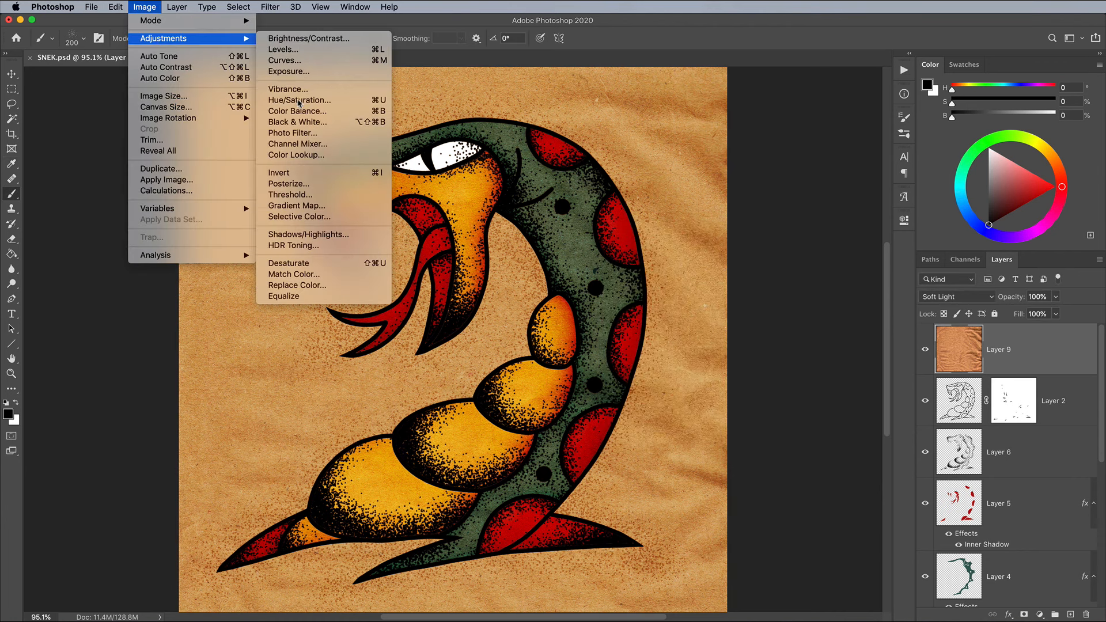
key(Escape)
Step: Tint the white eye fill on Layer 7 a pale cream yellow using Hue/Saturation with Colorize and slightly reduced lightness
scroll(944, 355, down, 3)
click(998, 547)
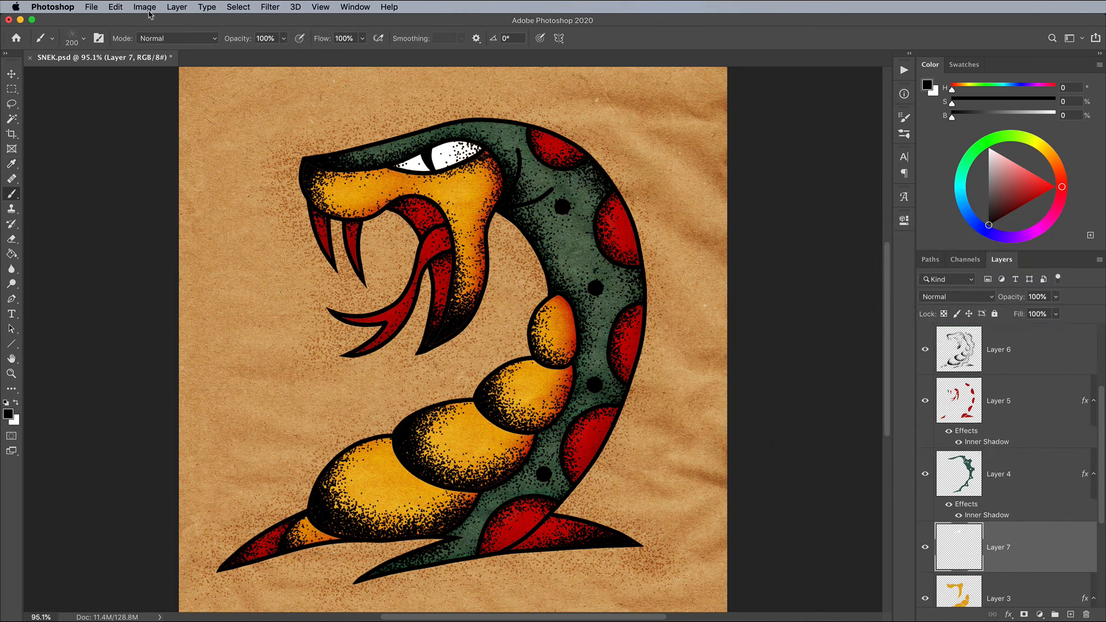
key(super+u)
click(988, 372)
drag(821, 309, 865, 311)
drag(877, 364, 853, 364)
drag(849, 336, 922, 336)
drag(859, 309, 841, 308)
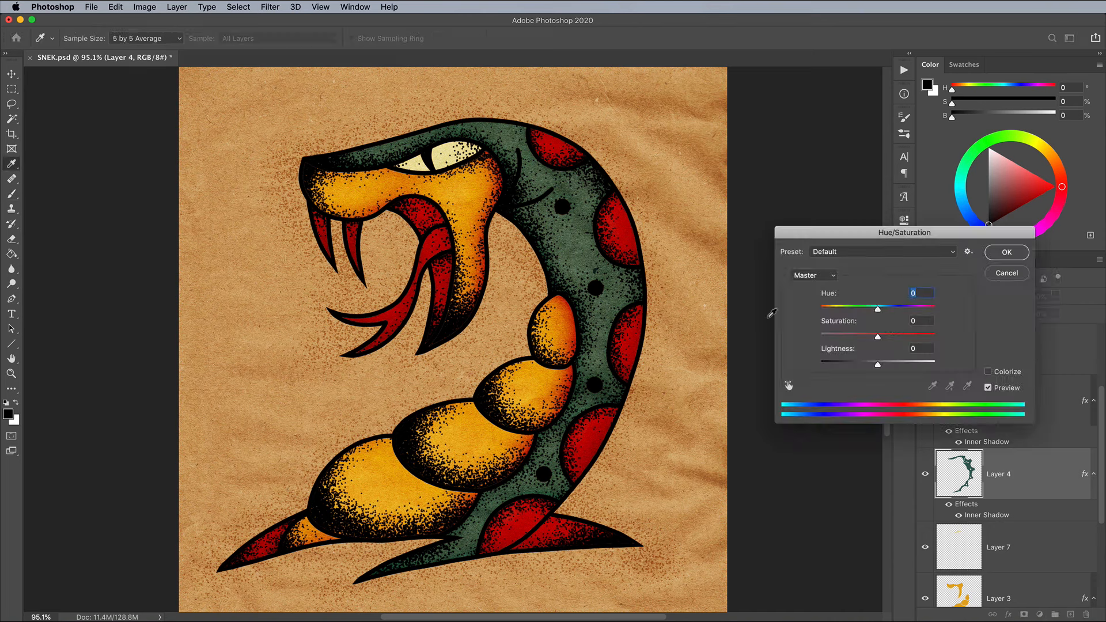
Step: Adjust the green body color on Layer 4 with Hue/Saturation: hue -11, saturation +24 and lightness -10
drag(877, 309, 869, 309)
drag(877, 337, 859, 308)
drag(878, 364, 872, 364)
mouse_move(897, 336)
mouse_down()
mouse_move(876, 336)
mouse_move(891, 336)
mouse_up()
drag(858, 309, 872, 310)
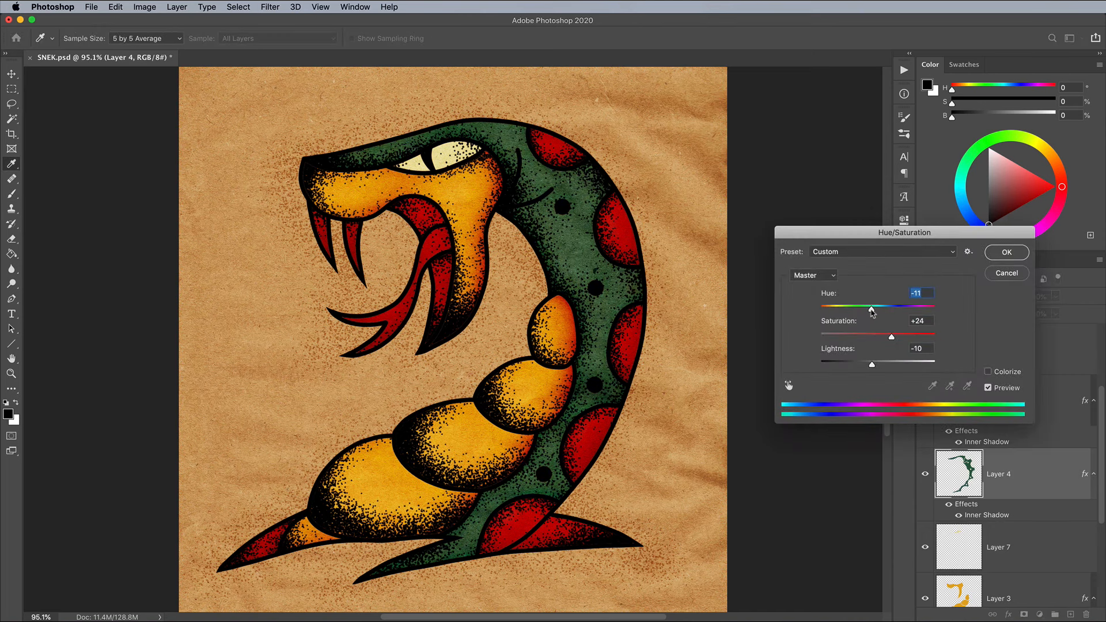
key(Return)
Step: Shift the hue of the yellow areas on Layer 3 toward orange with Hue/Saturation
click(1036, 541)
key(ctrl+u)
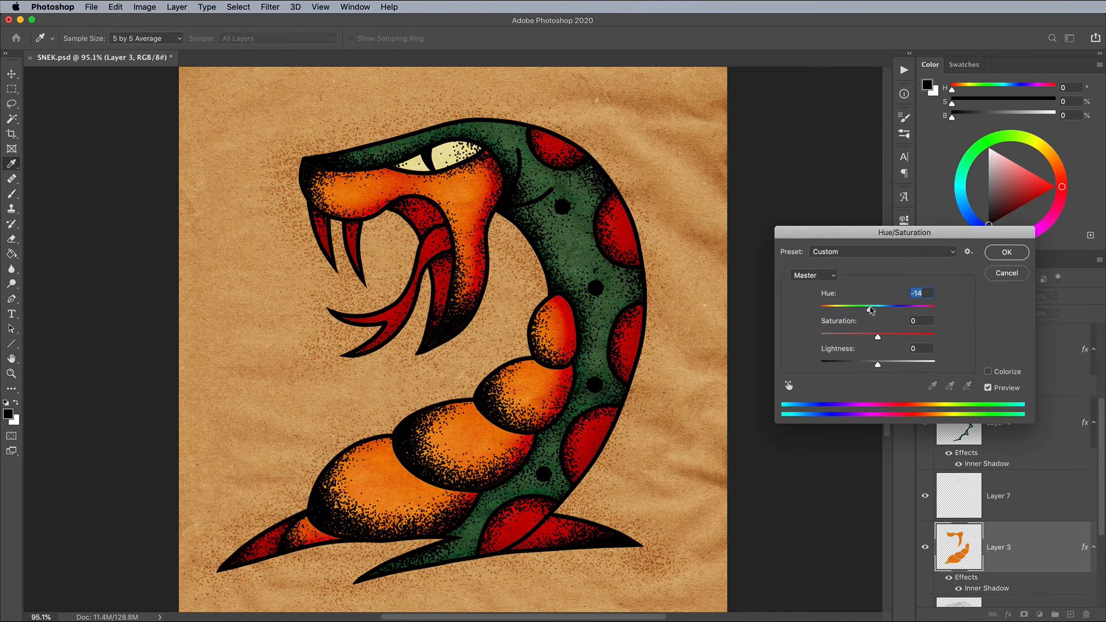